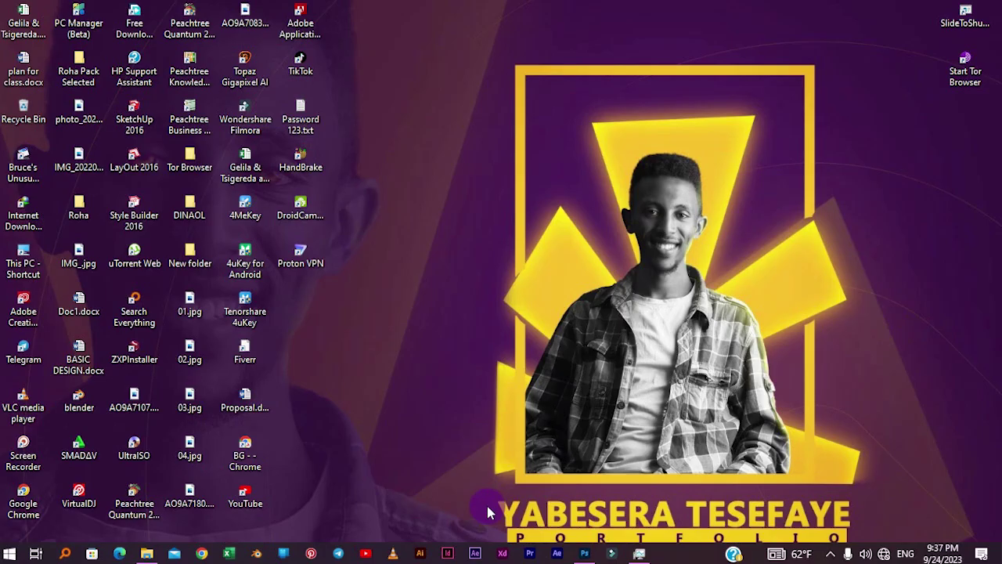
Step: Bring up File Explorer from the taskbar, showing the Portfolio folder
click(145, 556)
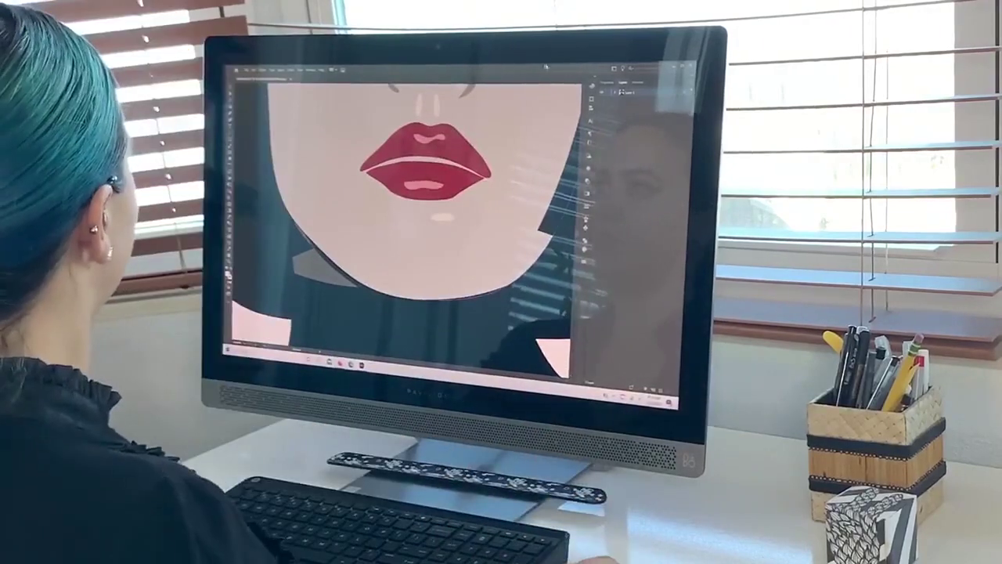
right_click(230, 144)
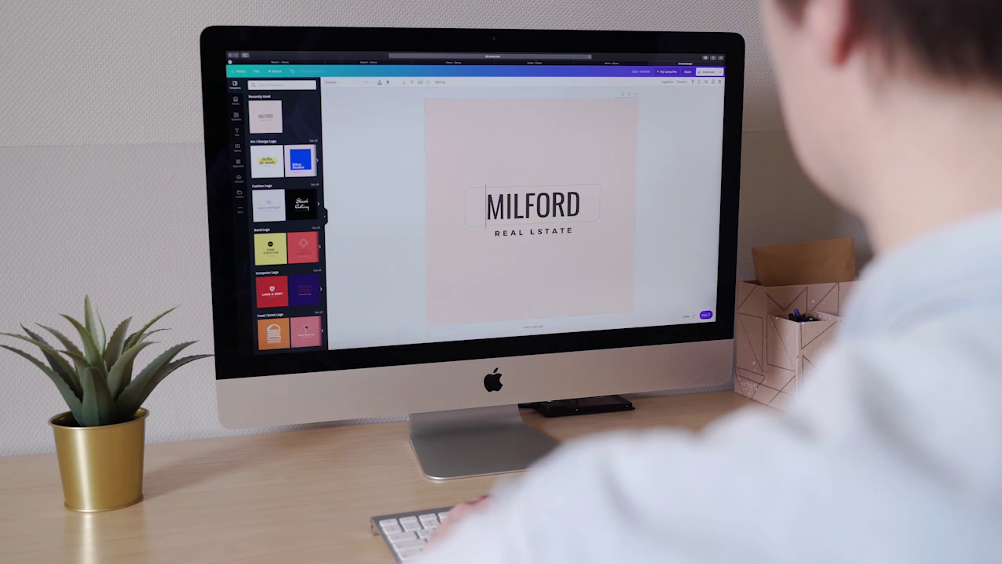
key(BackSpace)
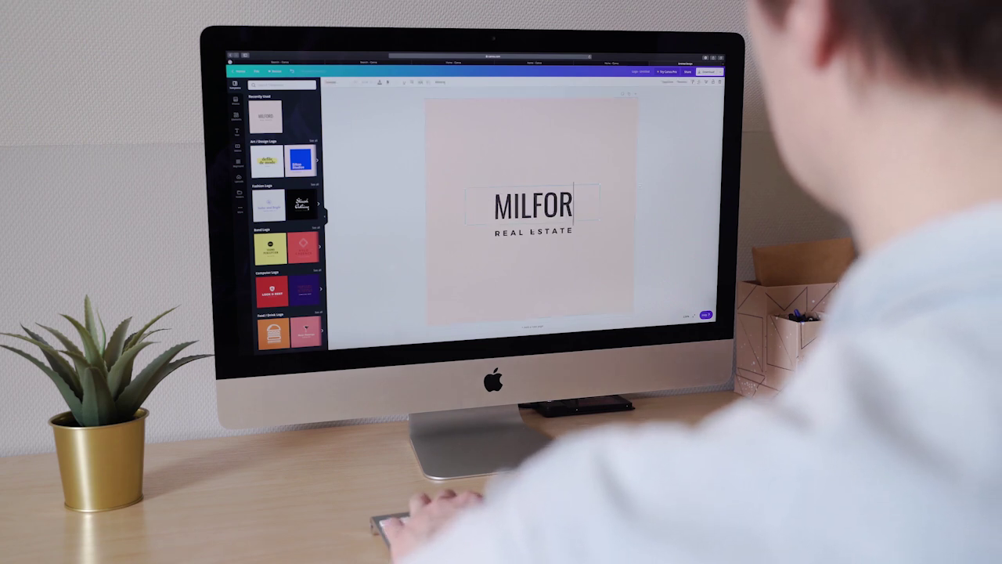
key(BackSpace)
text(H)
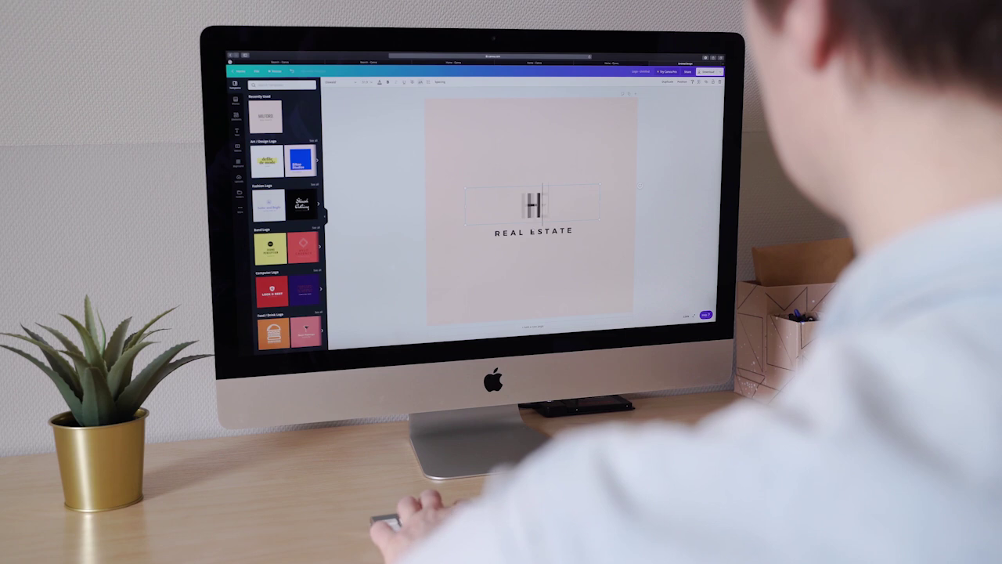
text(EYBOO)
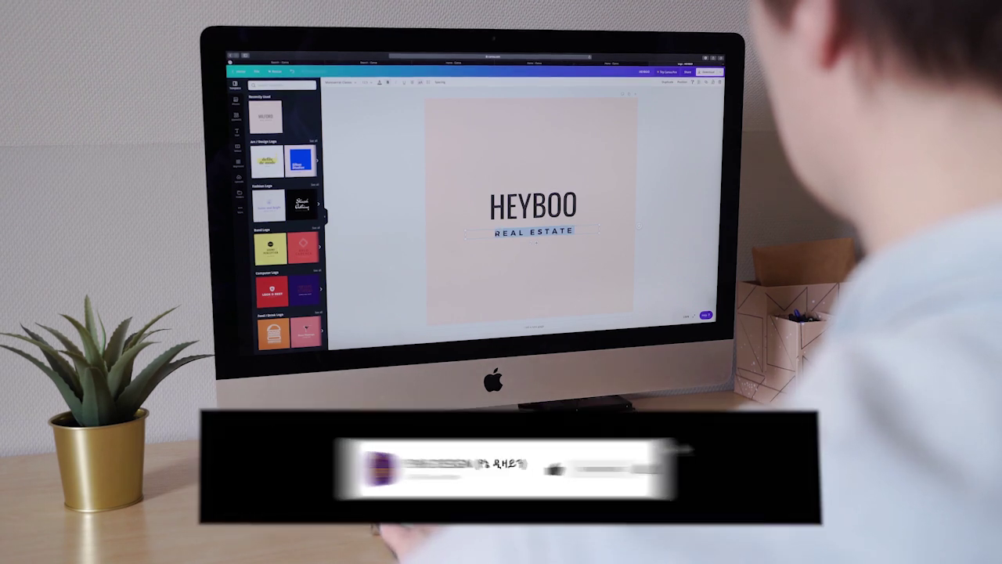
text(RING)
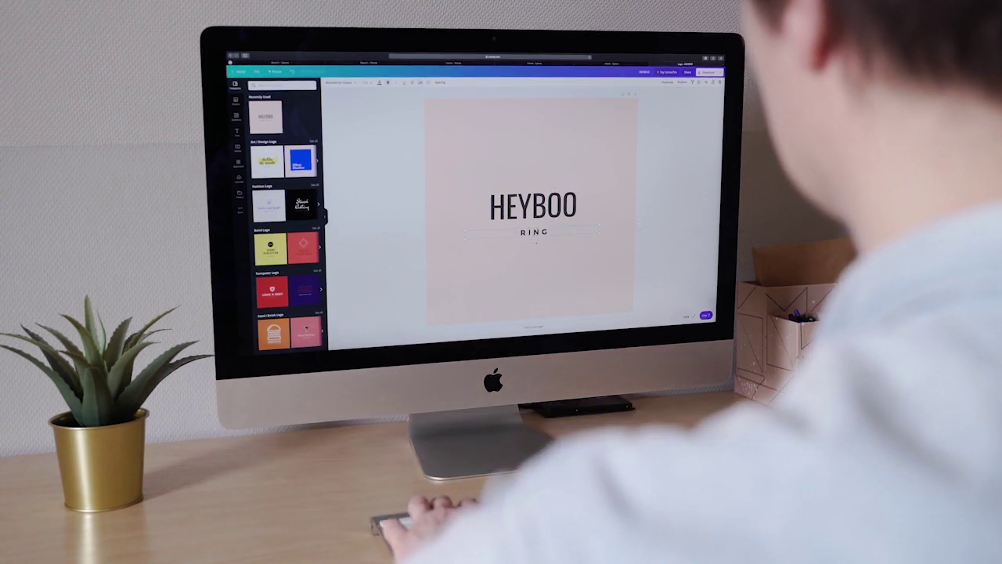
text(S)
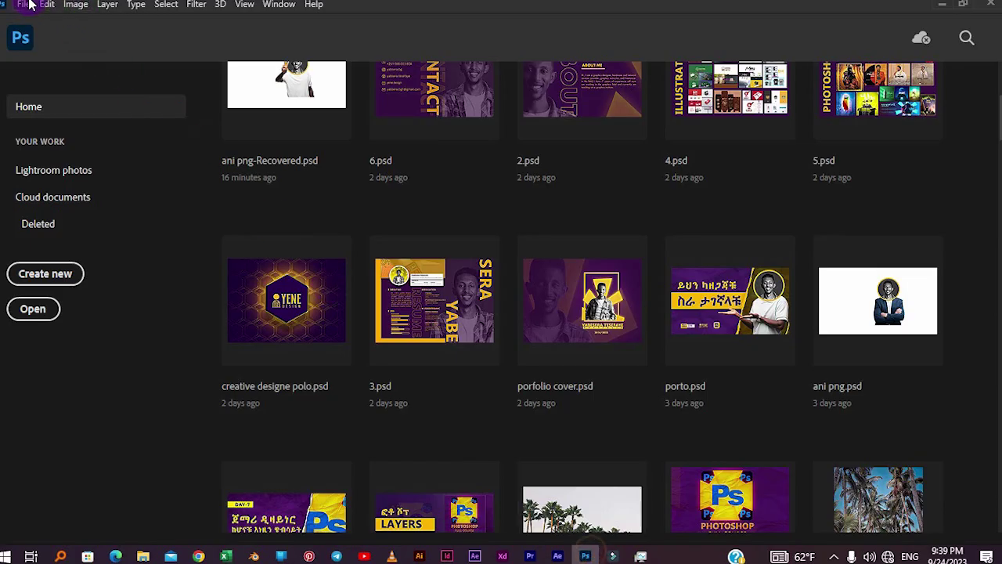
Step: Create a new A4 landscape Photoshop document named 01, 300 ppi, white background
click(29, 6)
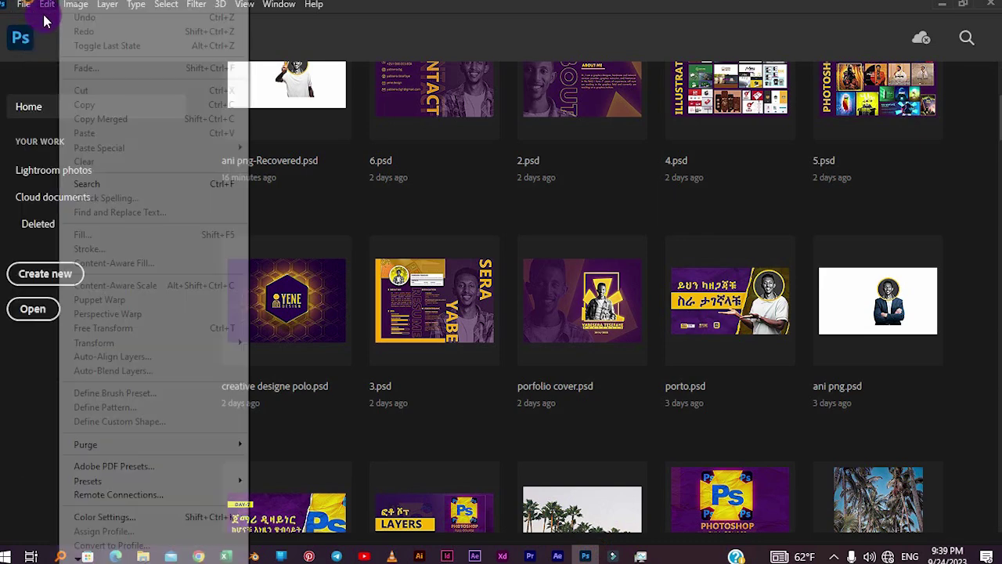
click(36, 19)
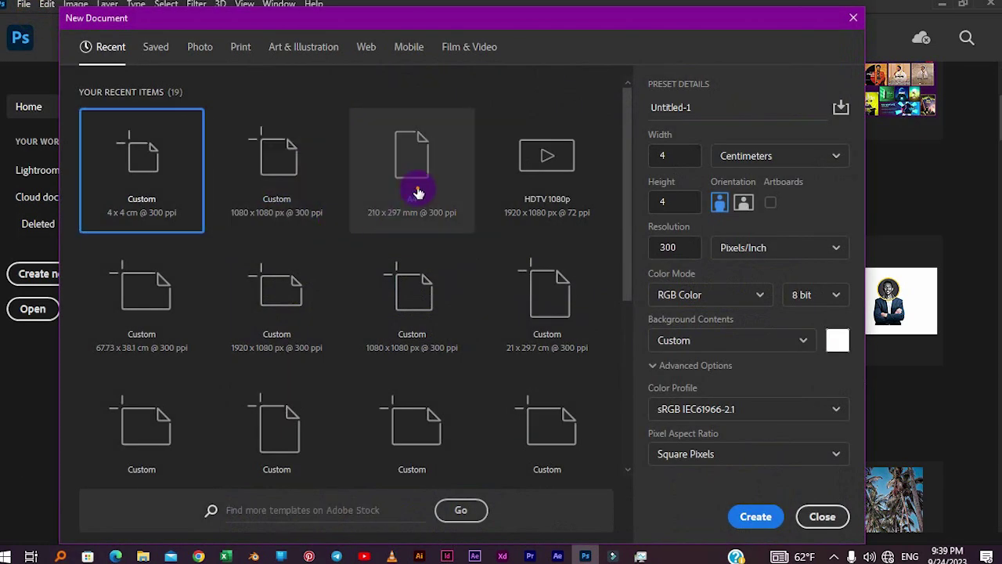
click(418, 193)
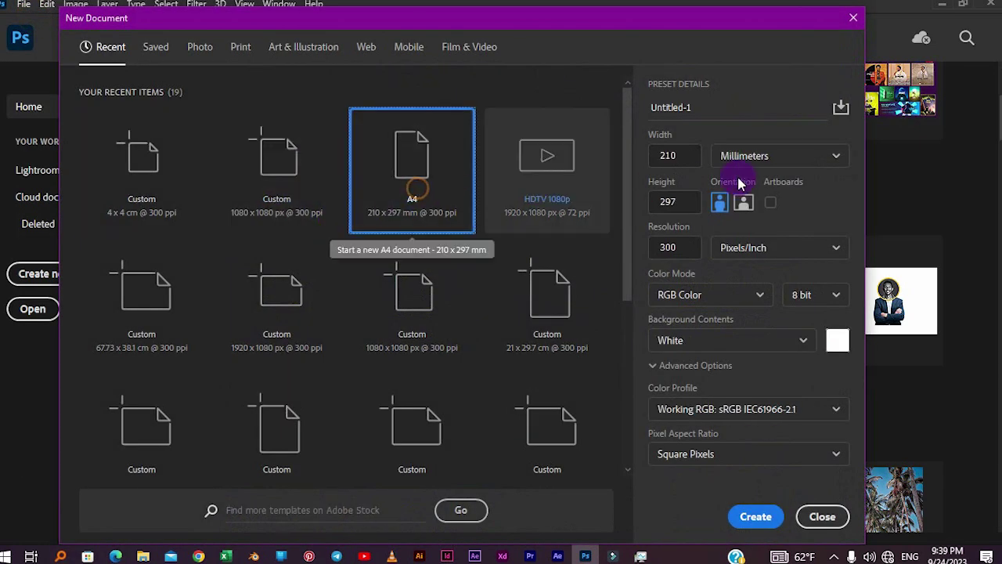
click(742, 202)
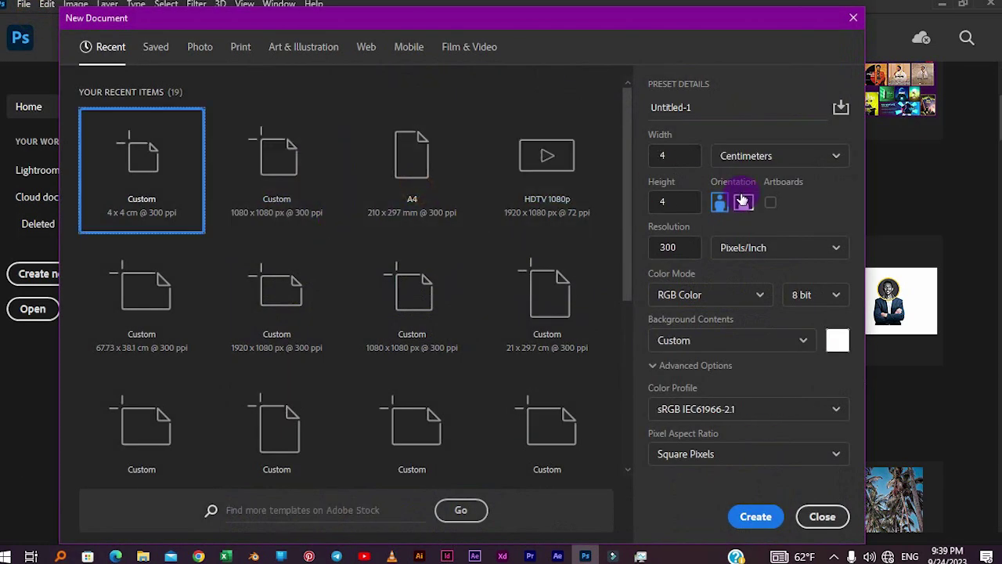
click(410, 157)
text(01)
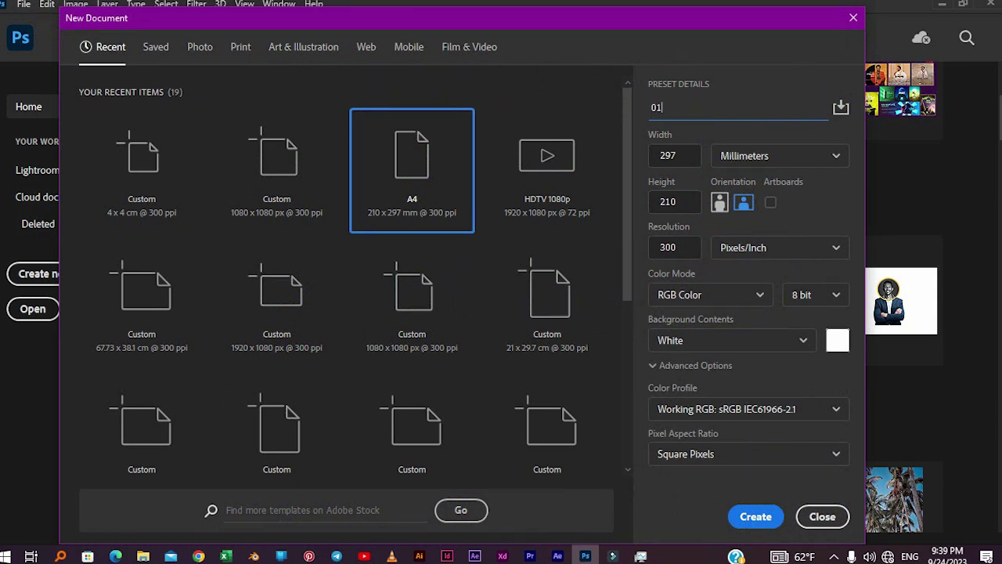
click(814, 517)
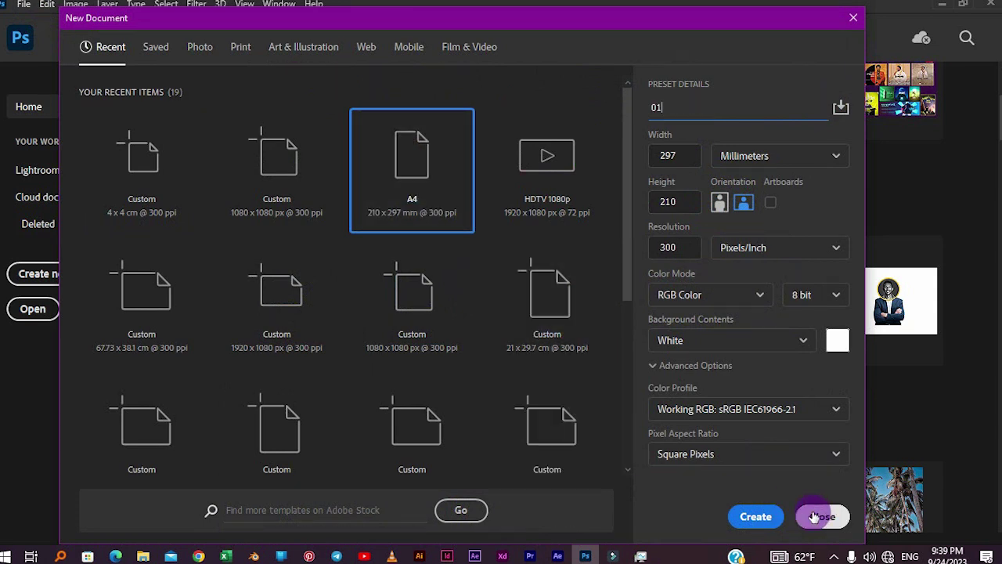
click(757, 517)
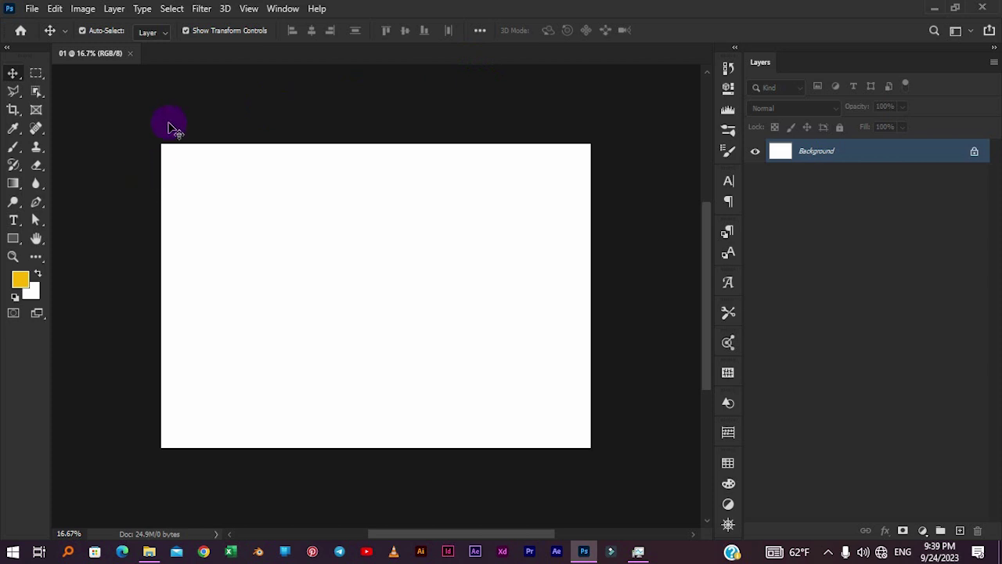
Step: Drag 2–6.psd and porfolio cover.psd from the ps folder onto Photoshop's tab bar
click(147, 553)
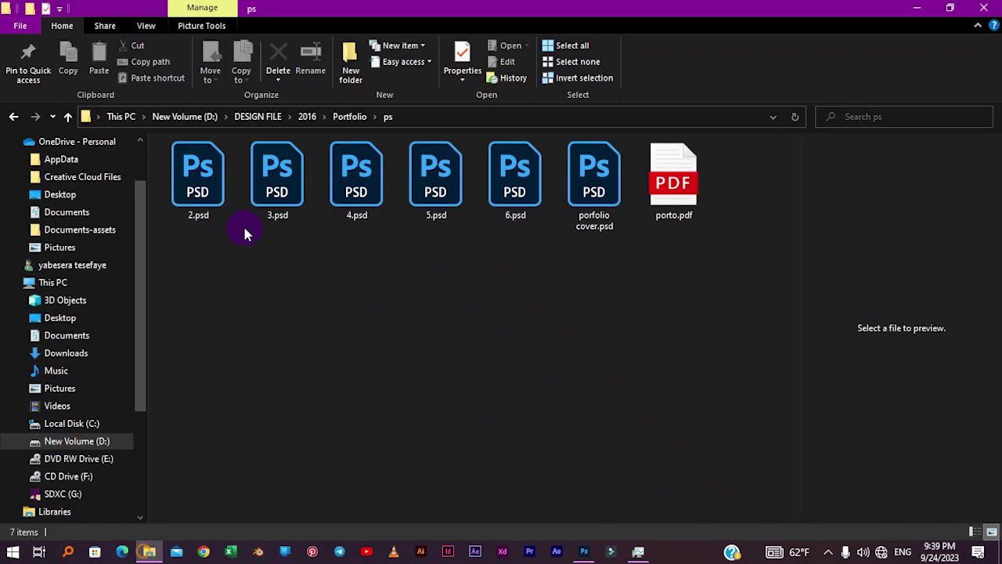
click(217, 191)
shift+click(595, 205)
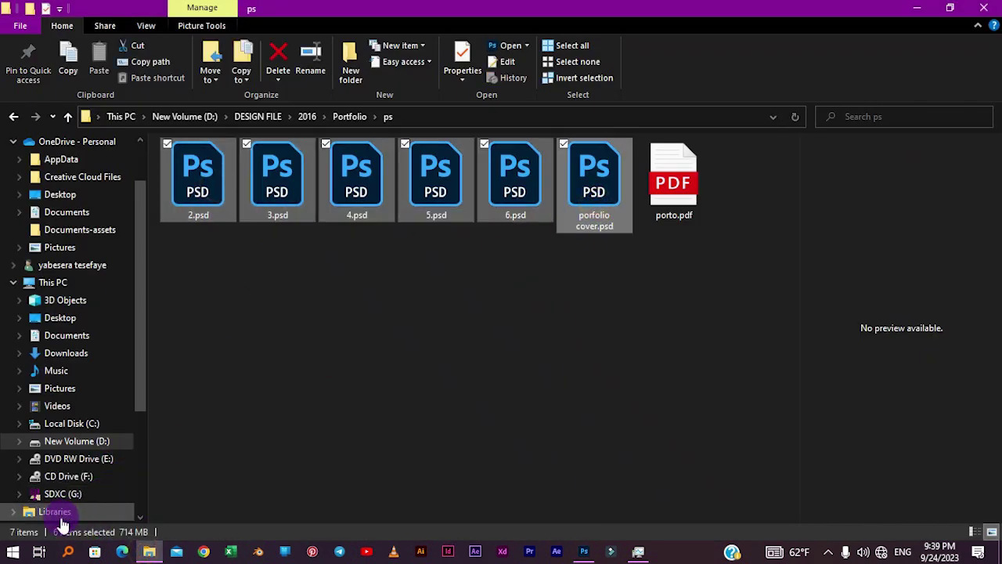
drag(290, 184, 427, 101)
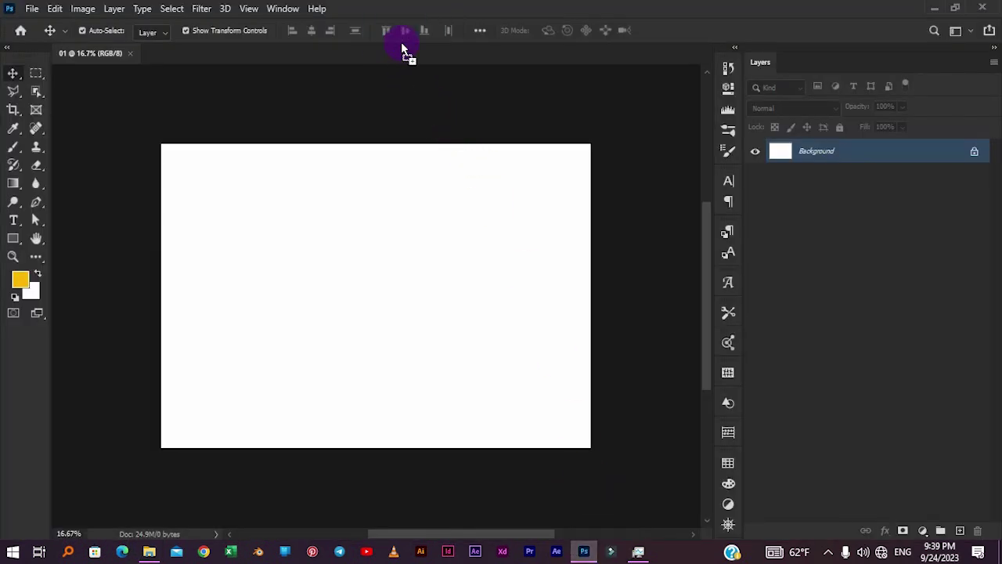
drag(427, 100, 400, 47)
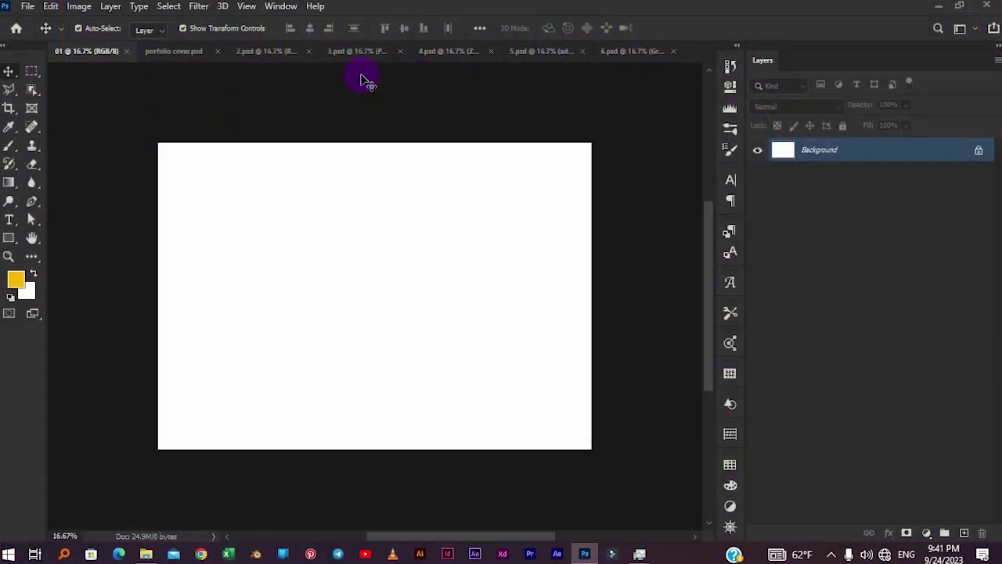
Step: Close the blank 01 document, then view the cover, 2.psd About Me and 3.psd resume designs
click(128, 51)
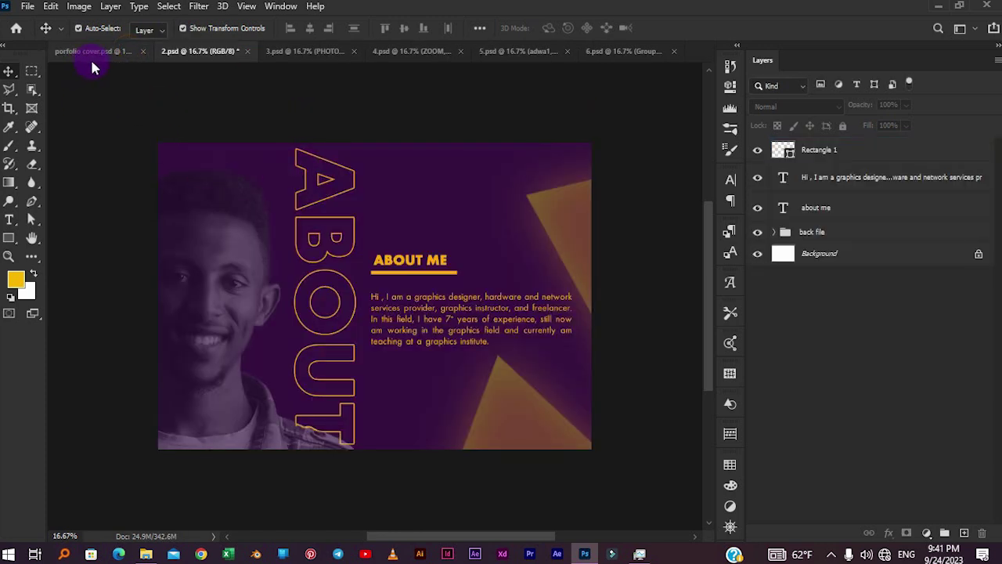
click(92, 53)
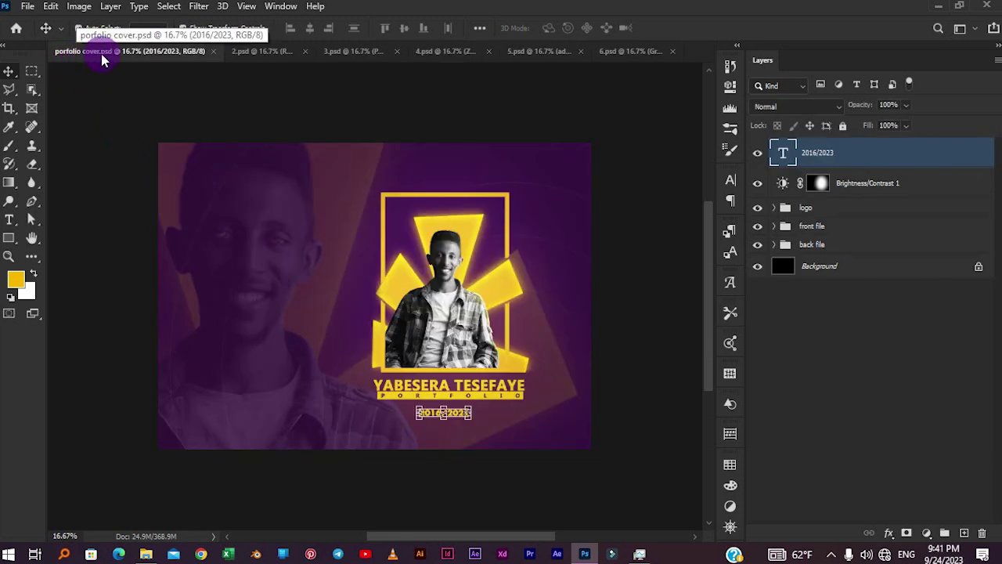
click(631, 401)
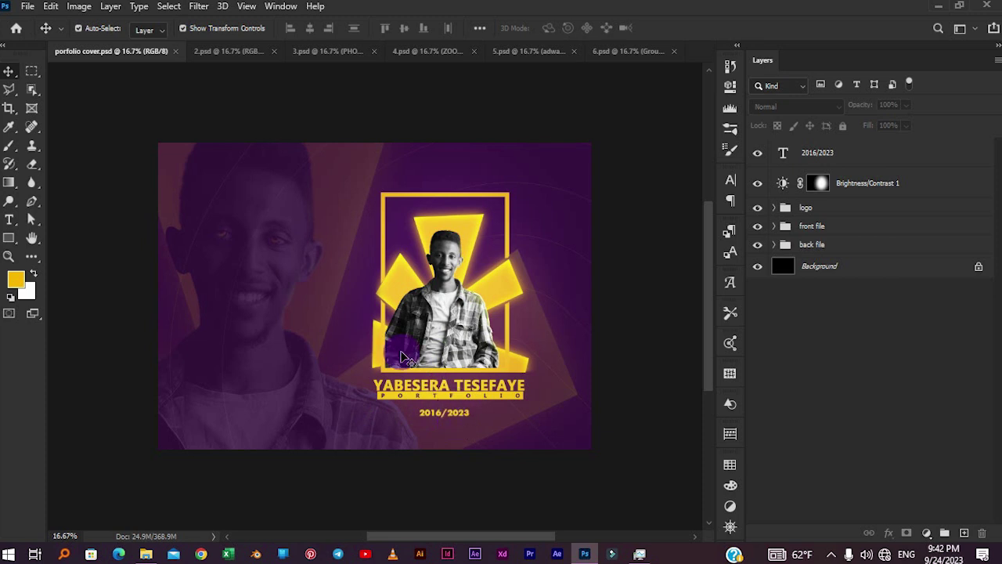
click(234, 51)
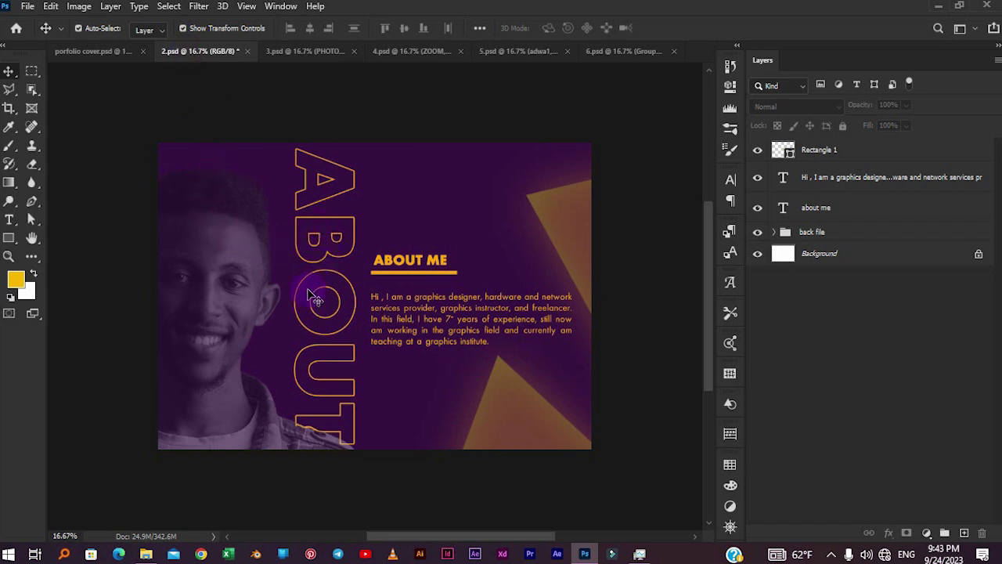
click(304, 51)
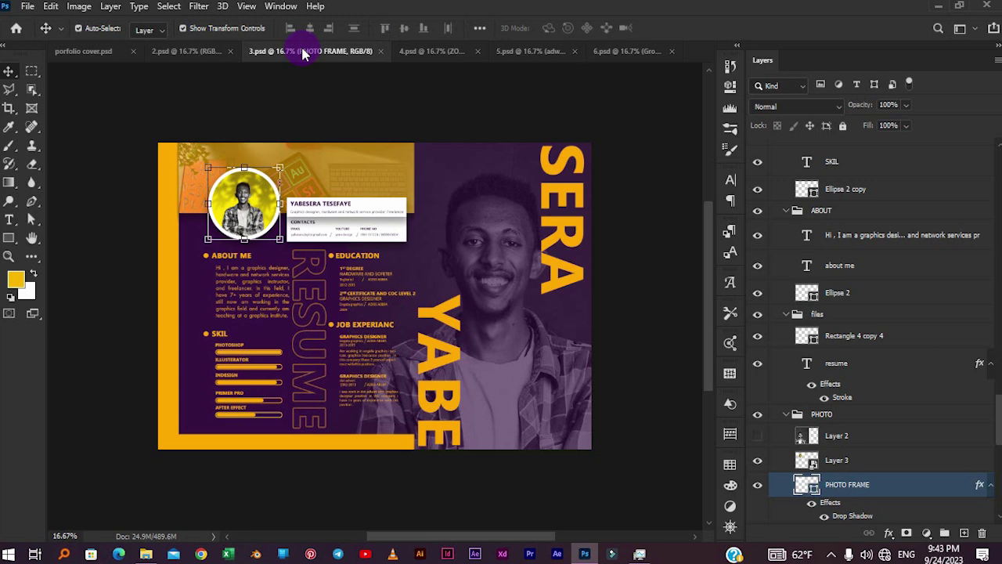
Step: Zoom into the resume's contact card and scroll through 3.psd, then view 4.psd's Illustrator grid
click(663, 269)
drag(321, 241, 493, 219)
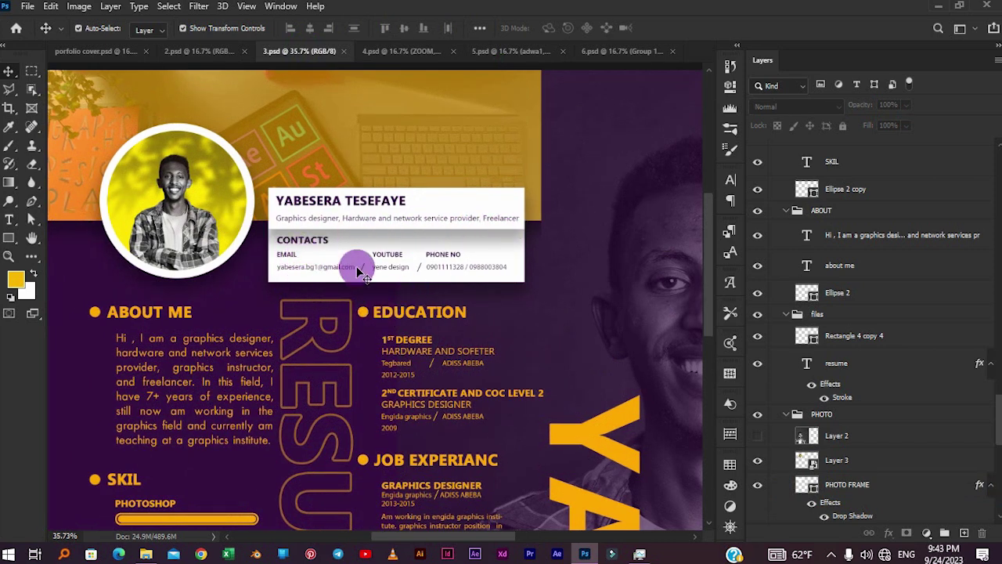
scroll(358, 260, down, 2)
scroll(364, 250, down, 1)
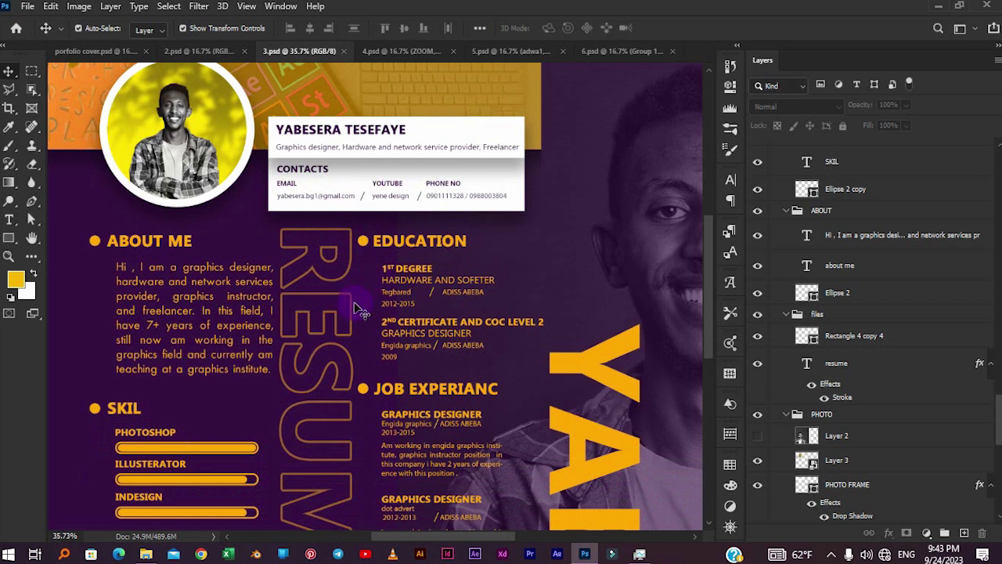
scroll(356, 246, down, 2)
scroll(341, 241, down, 1)
scroll(344, 250, down, 2)
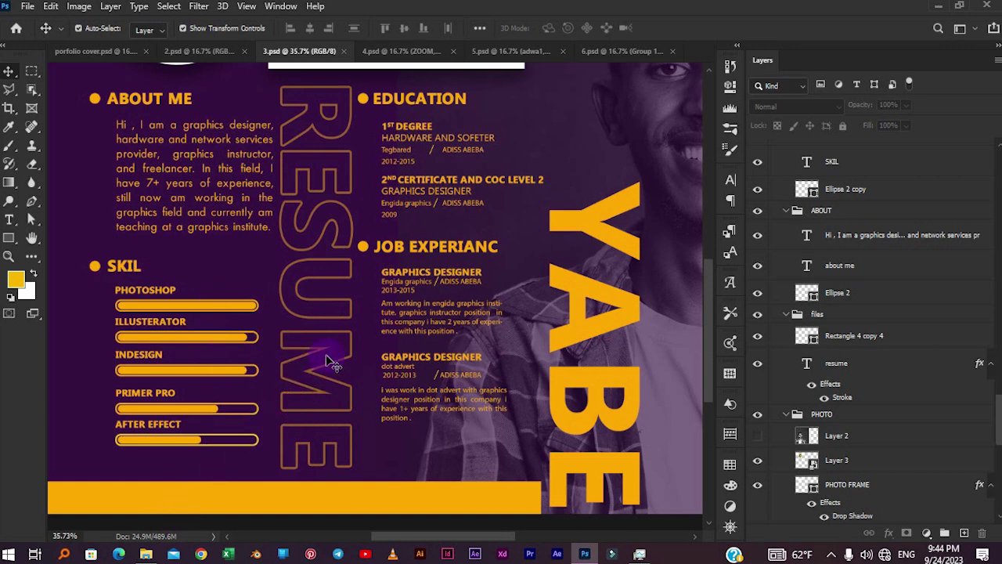
scroll(430, 290, down, 3)
scroll(430, 291, down, 1)
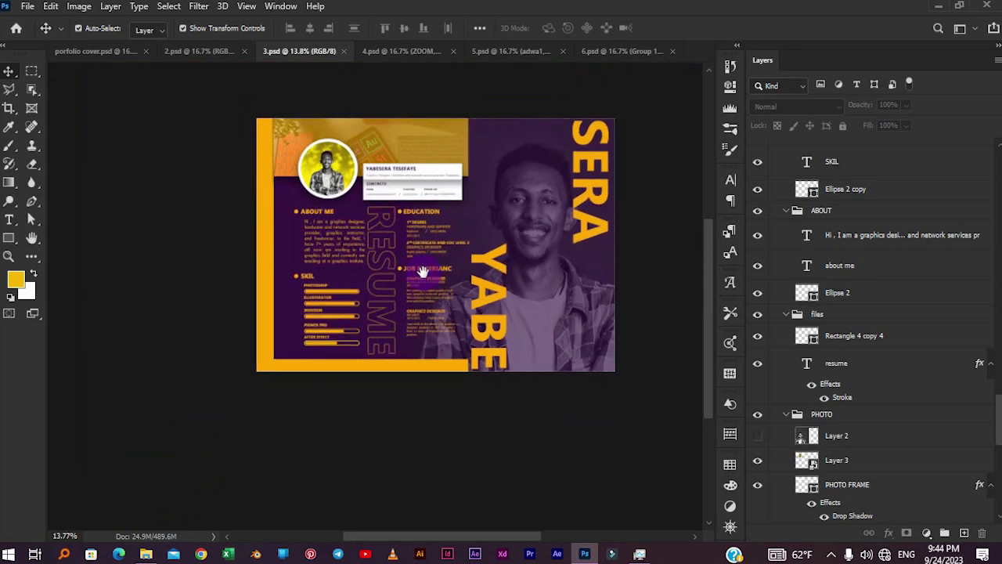
scroll(407, 302, down, 1)
scroll(391, 311, down, 1)
scroll(392, 311, up, 1)
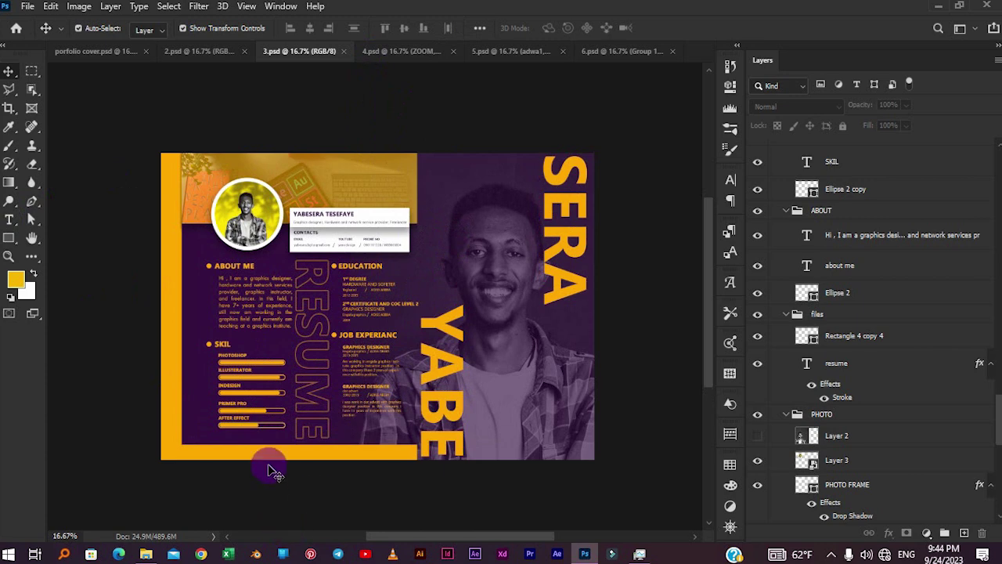
click(373, 52)
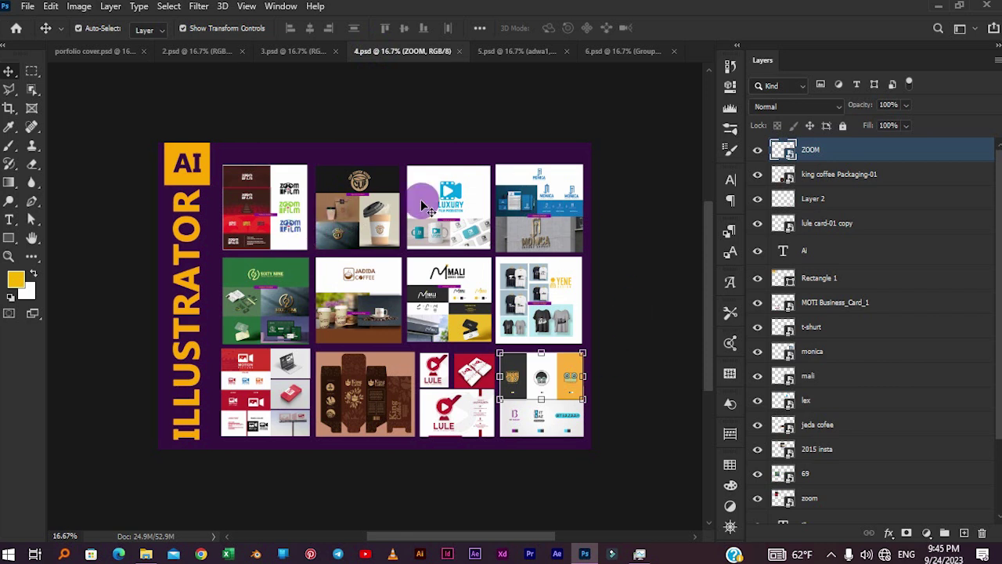
key(ctrl)
scroll(223, 190, left, 3)
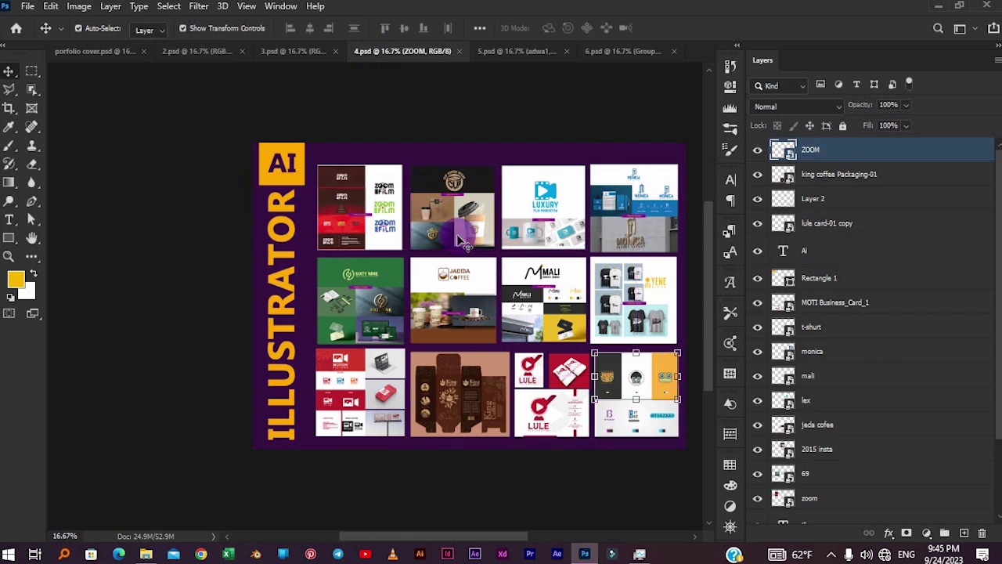
scroll(389, 217, left, 2)
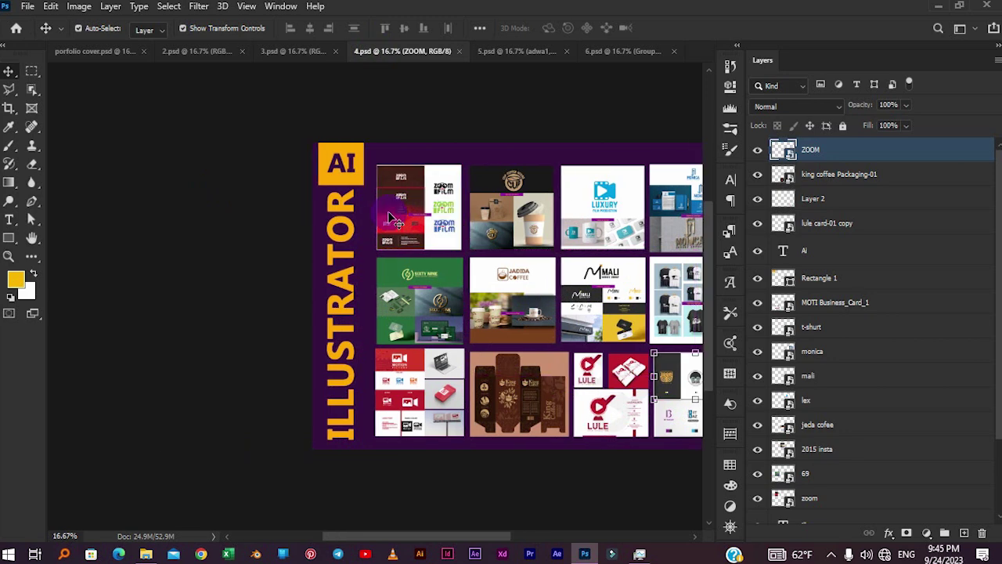
scroll(399, 211, up, 3)
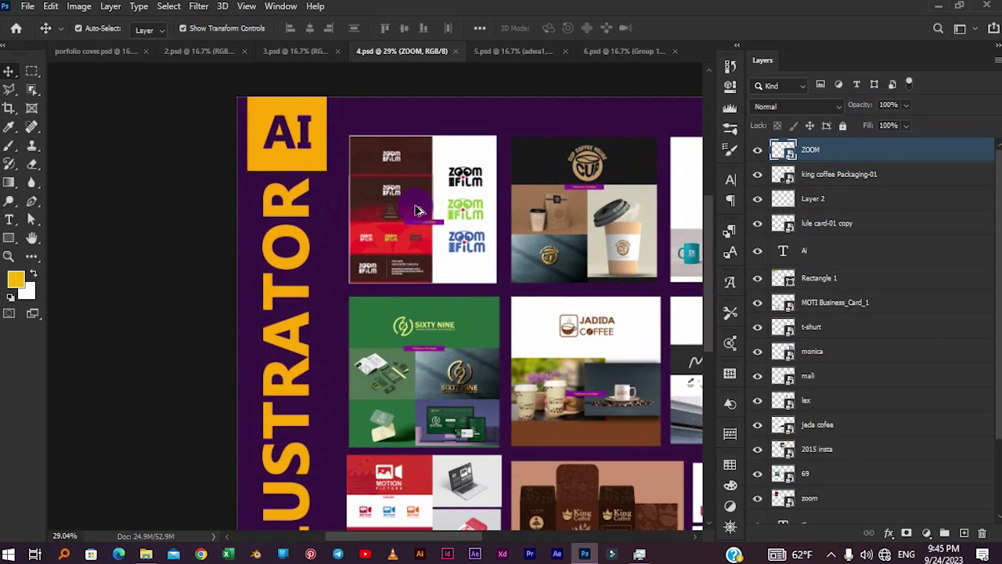
scroll(413, 200, down, 2)
scroll(417, 211, right, 3)
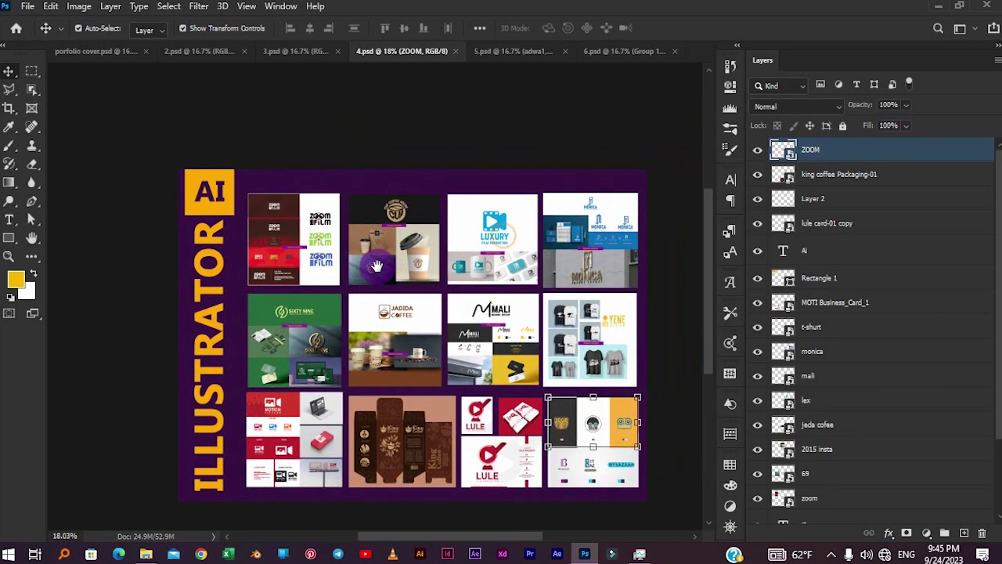
scroll(306, 260, up, 1)
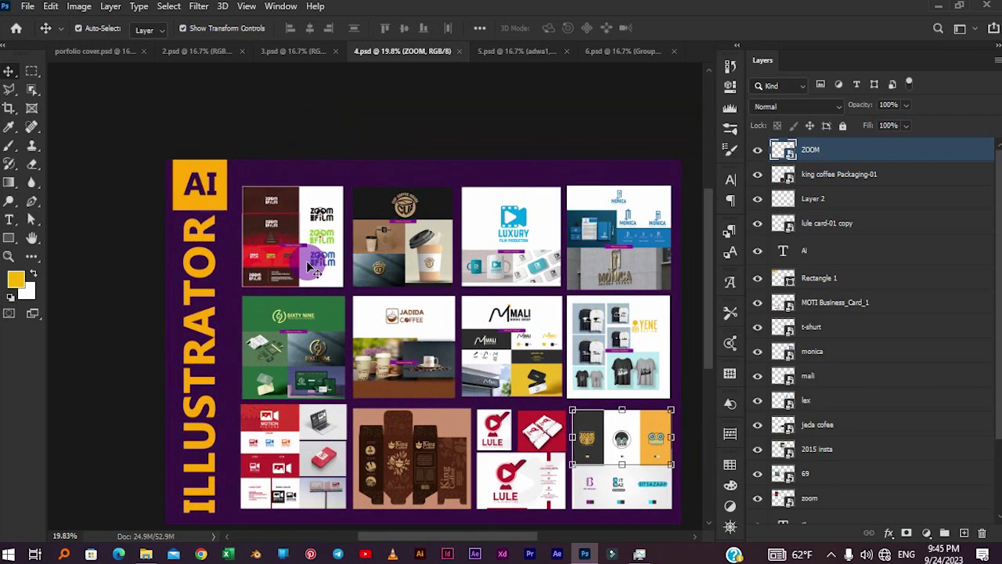
scroll(307, 263, down, 1)
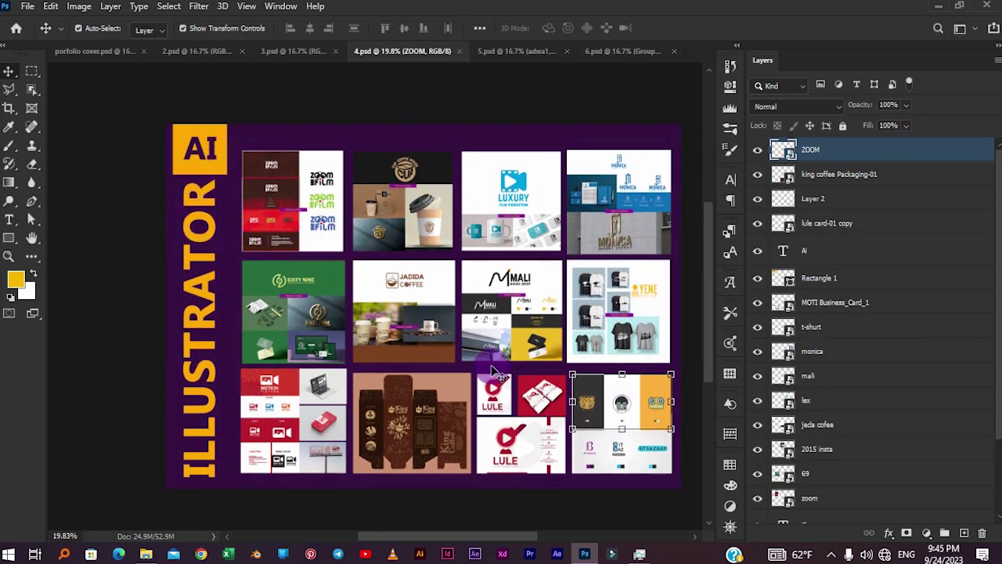
scroll(291, 202, up, 8)
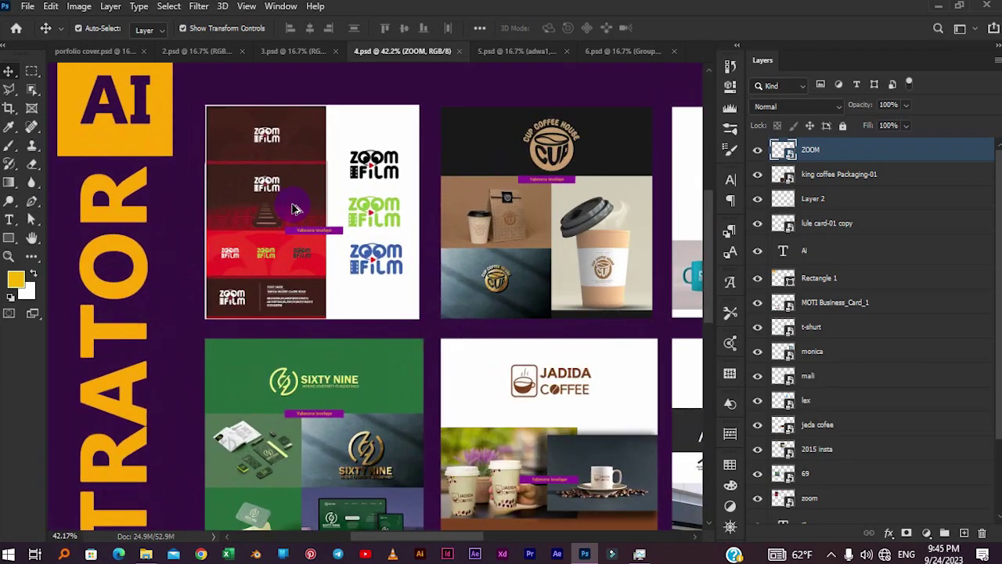
scroll(472, 266, right, 10)
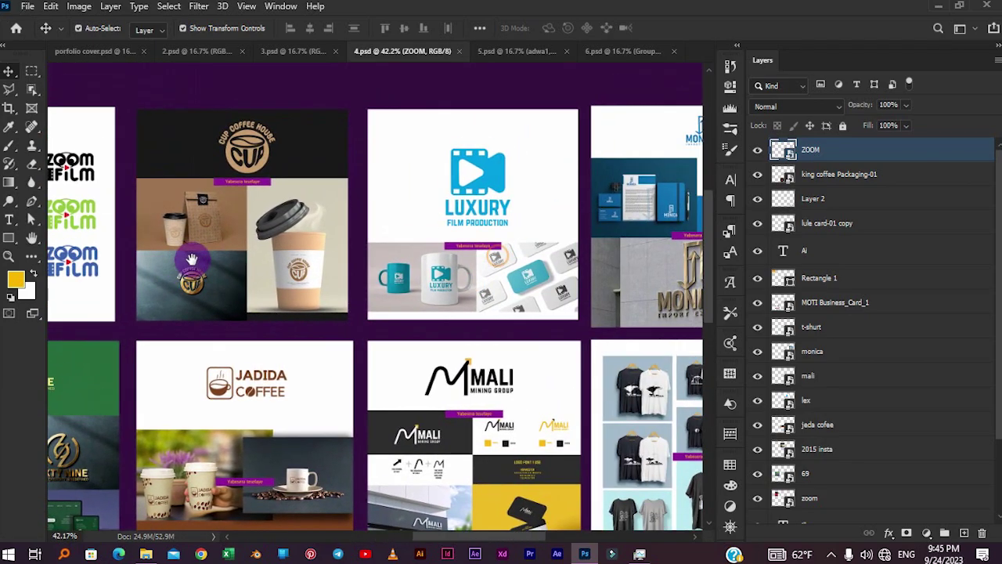
scroll(473, 266, down, 2)
scroll(405, 233, down, 3)
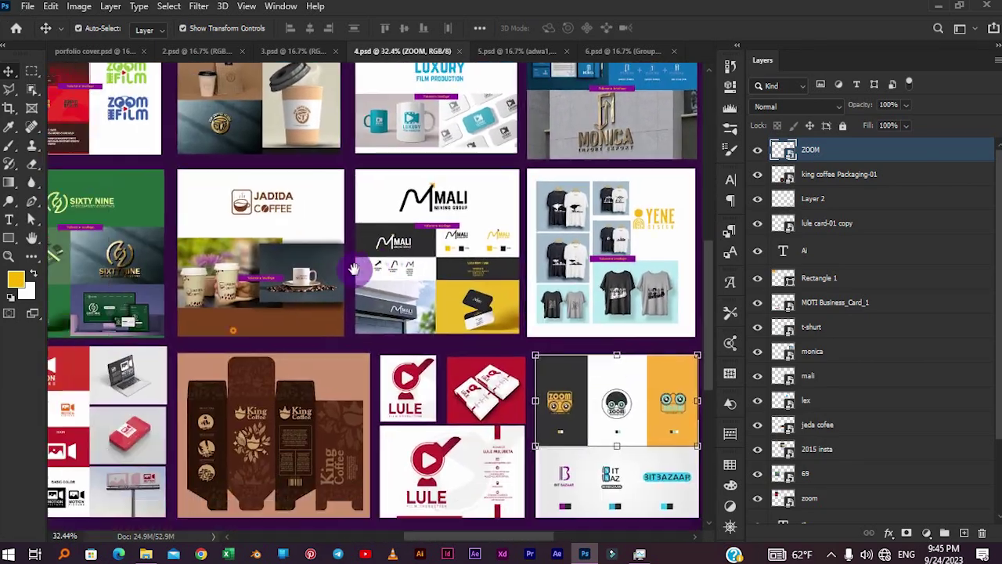
scroll(395, 262, down, 2)
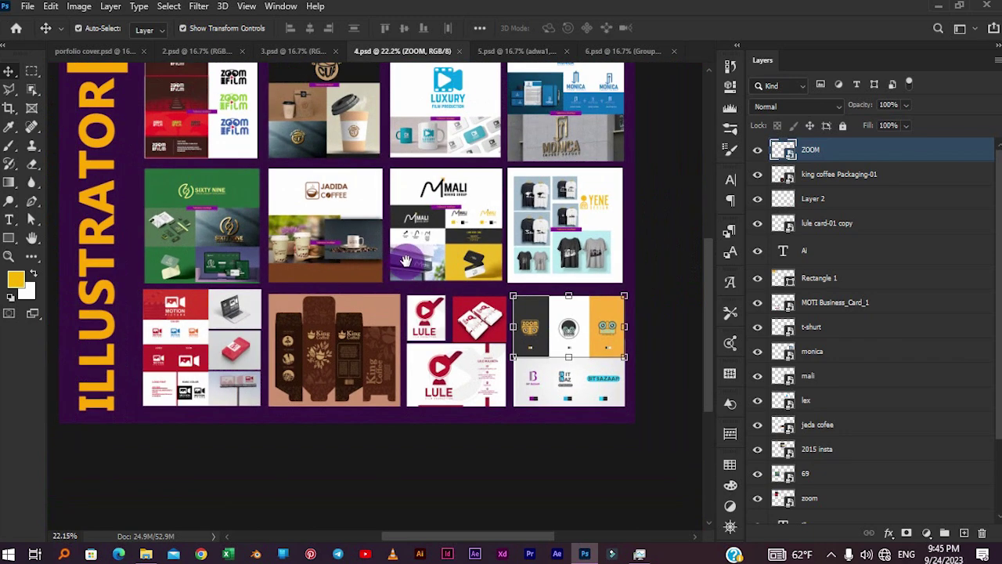
scroll(399, 267, up, 1)
Step: View 5.psd's poster grid, zooming in and panning toward the lower poster tiles
click(508, 51)
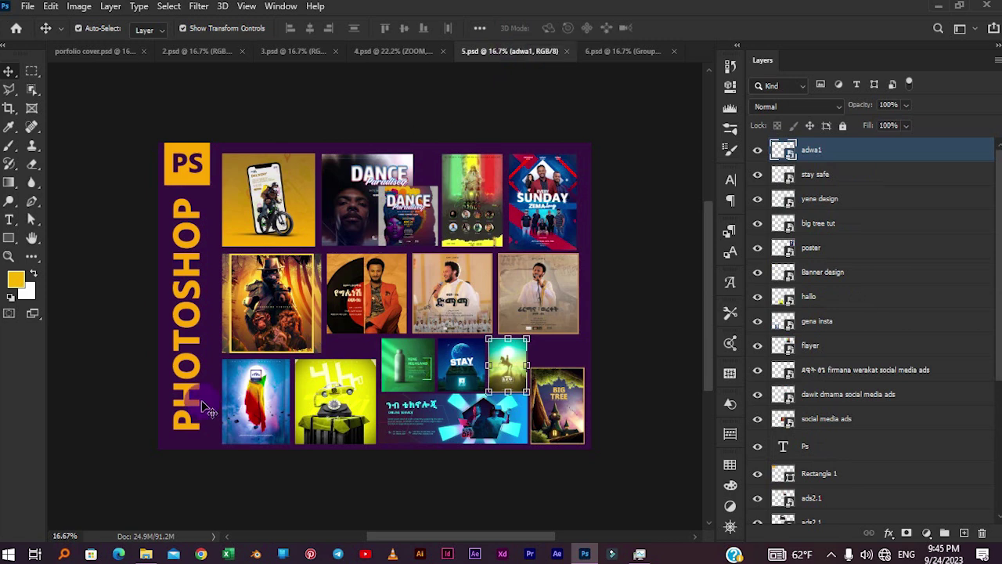
scroll(264, 202, up, 2)
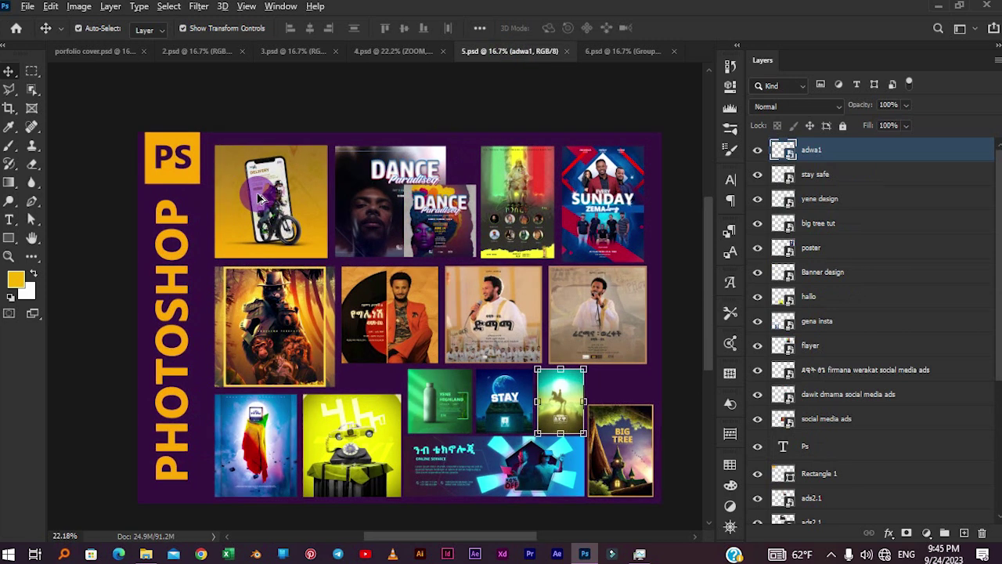
scroll(264, 202, up, 2)
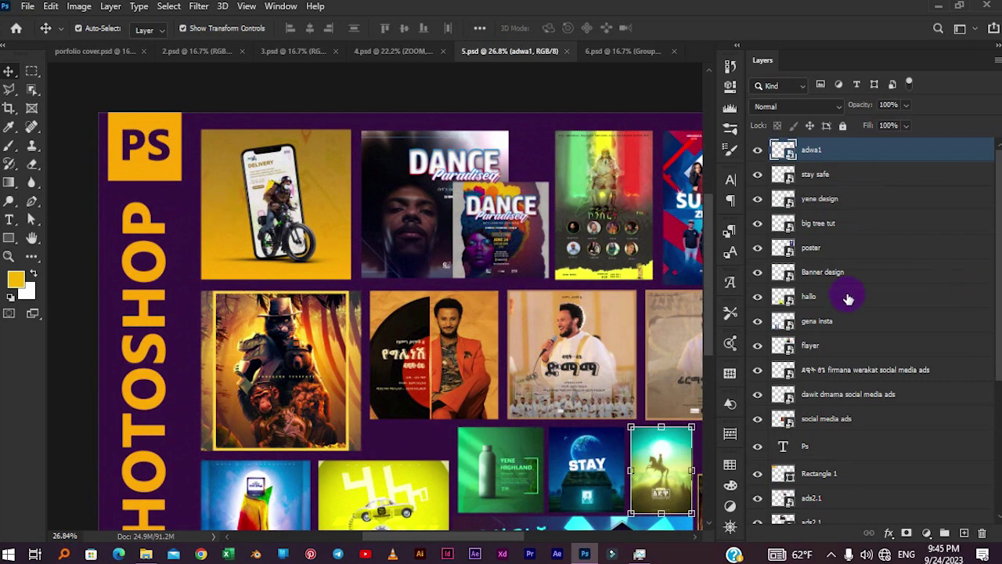
mouse_move(602, 255)
mouse_down()
mouse_move(468, 205)
mouse_move(501, 119)
mouse_up()
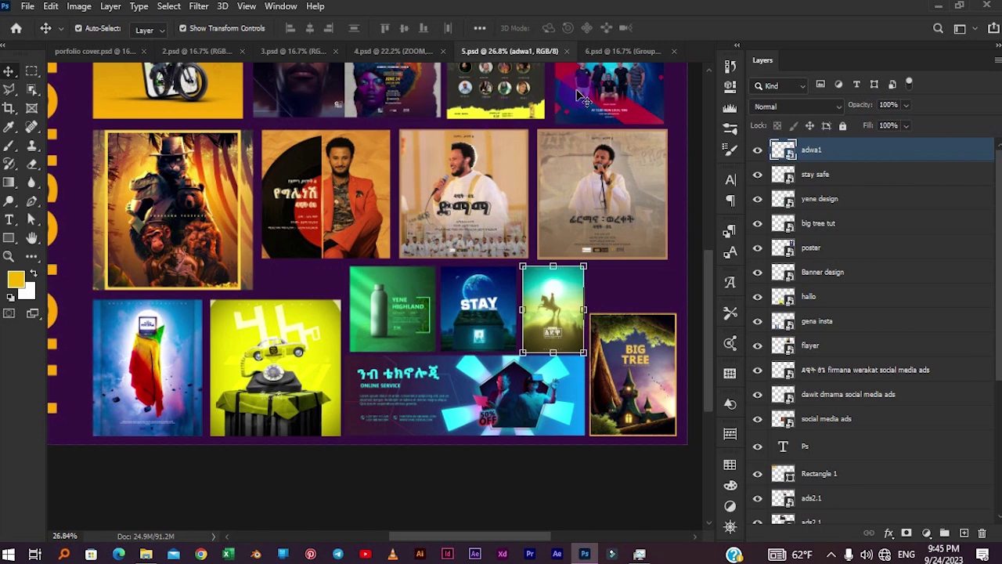
Step: Cycle through 6.psd, porfolio cover, 2.psd, 3.psd, 4.psd, 5.psd and back to 6.psd
click(606, 55)
click(559, 123)
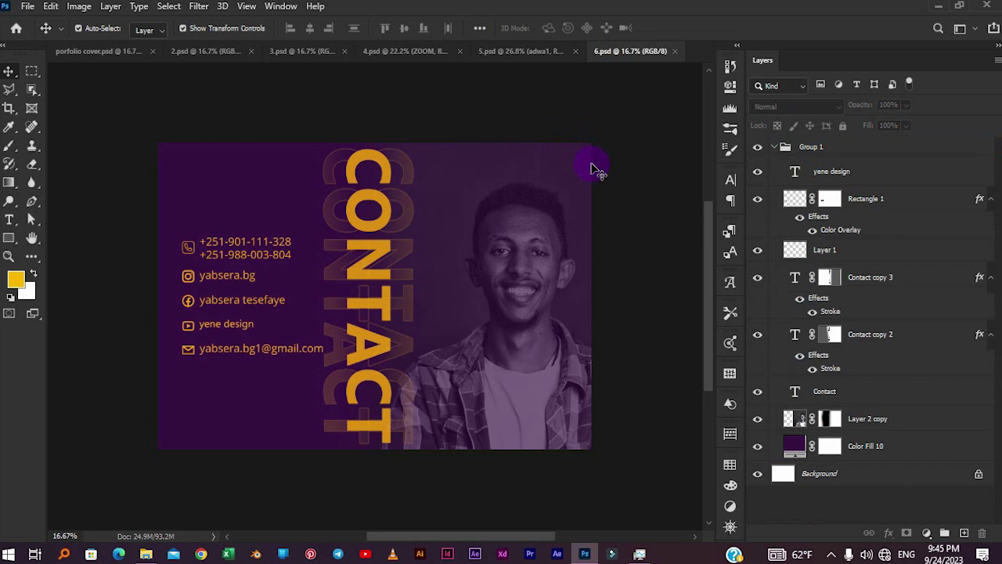
click(82, 50)
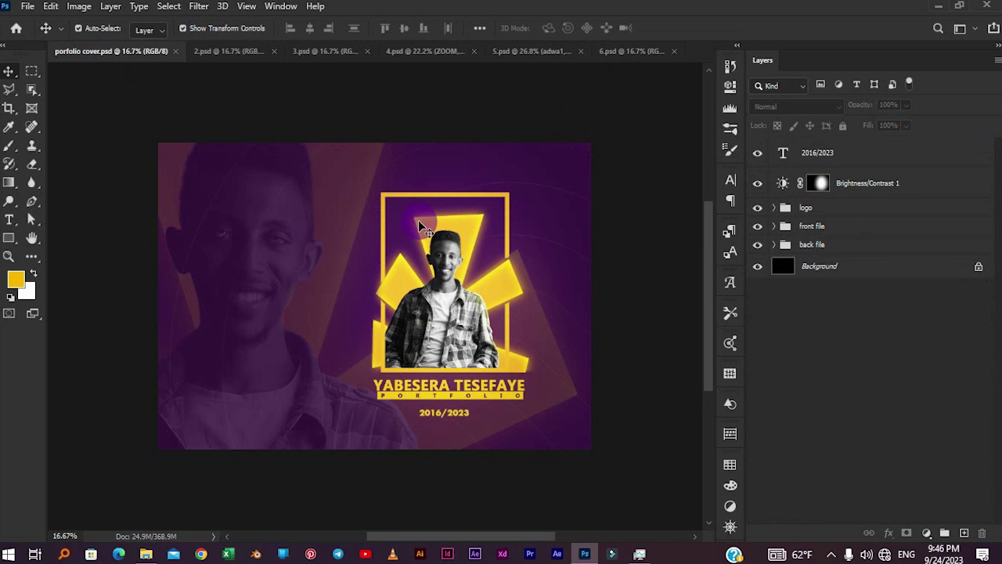
click(247, 56)
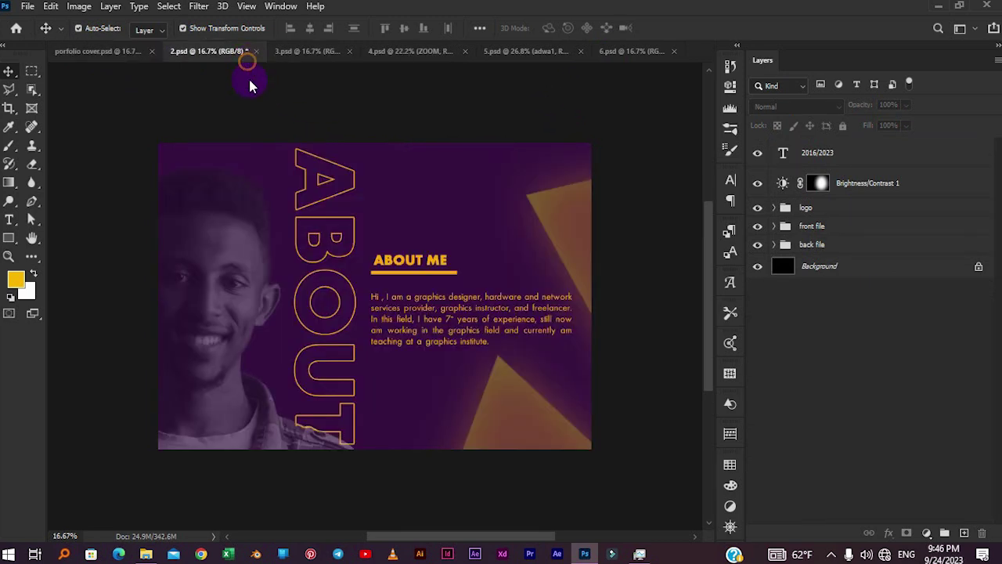
click(291, 50)
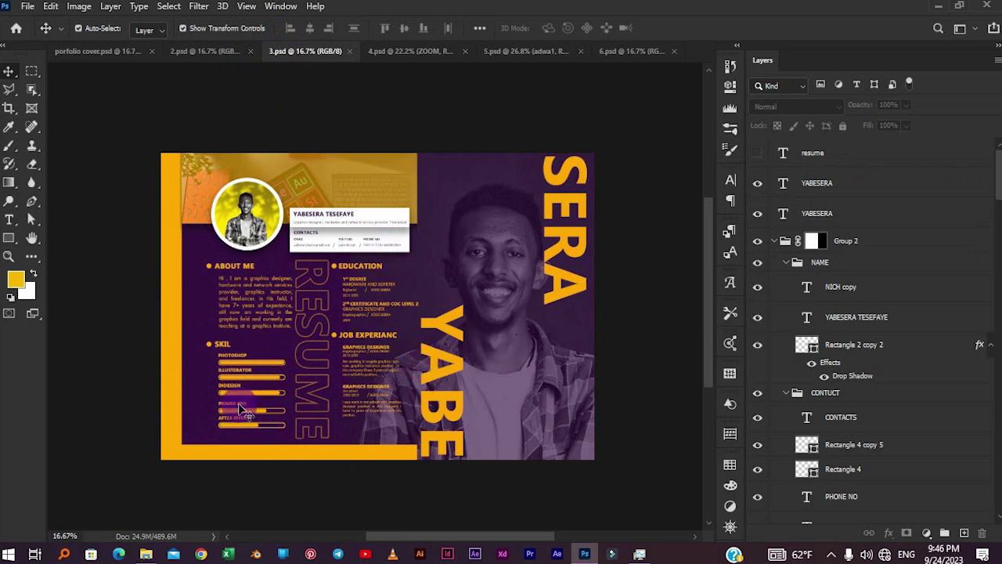
click(395, 52)
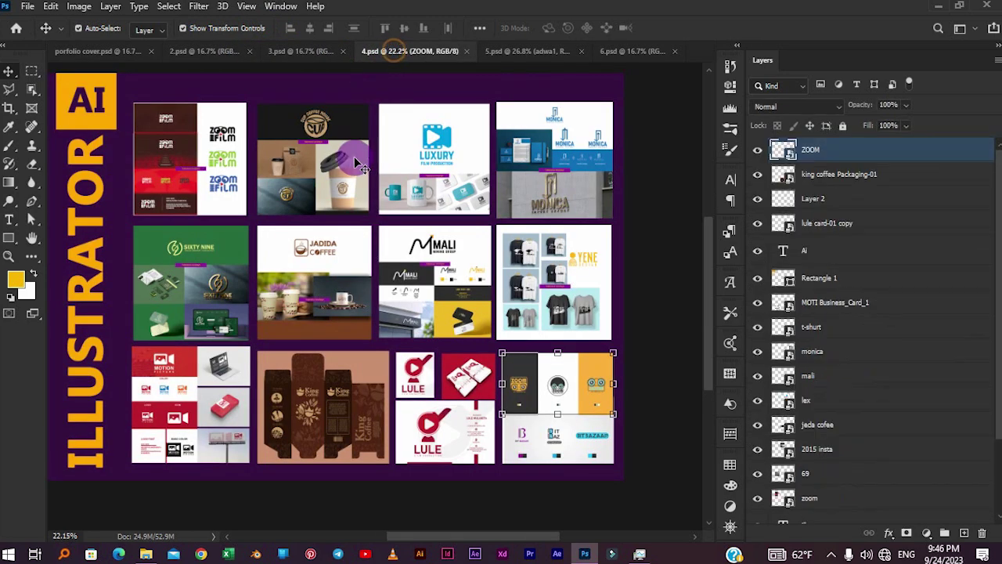
click(529, 51)
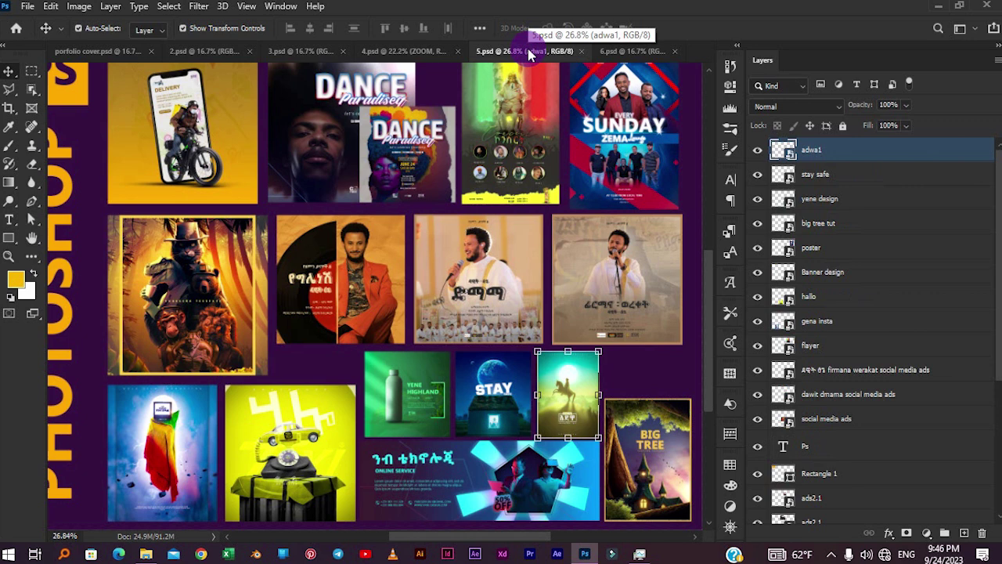
click(614, 53)
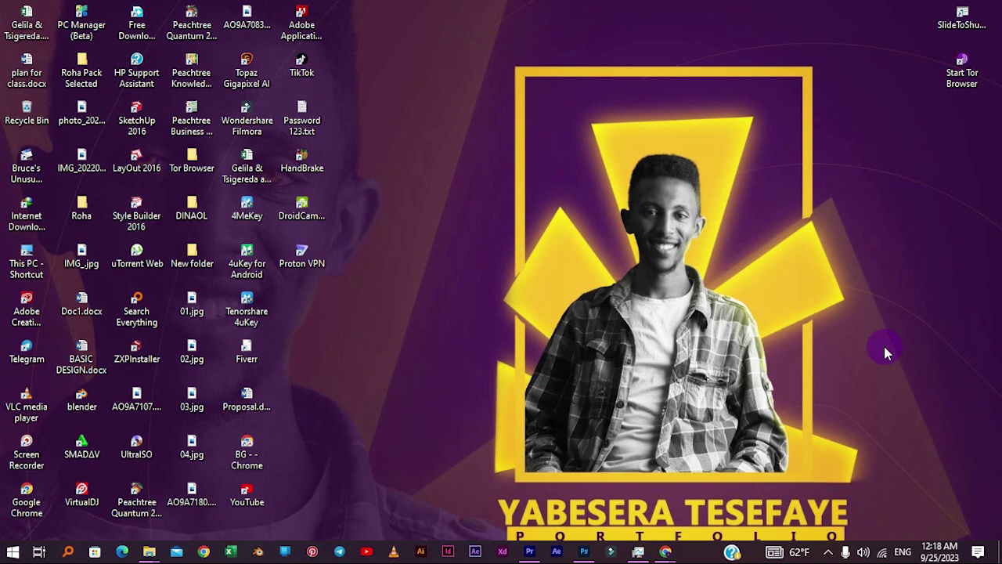
Step: In Chrome, search Google for site123 and open the official site123.com homepage
mouse_move(666, 552)
click(695, 510)
click(184, 39)
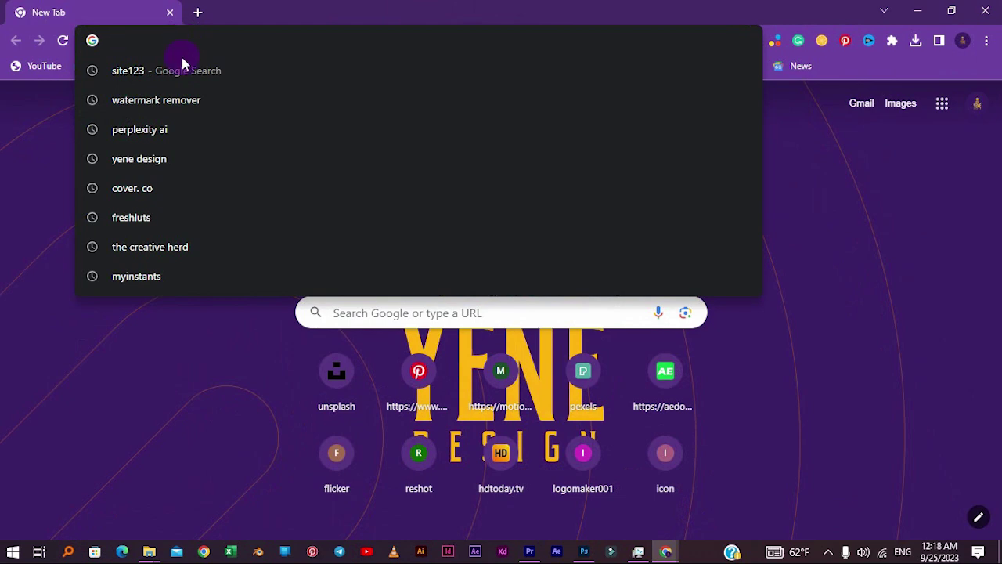
click(180, 77)
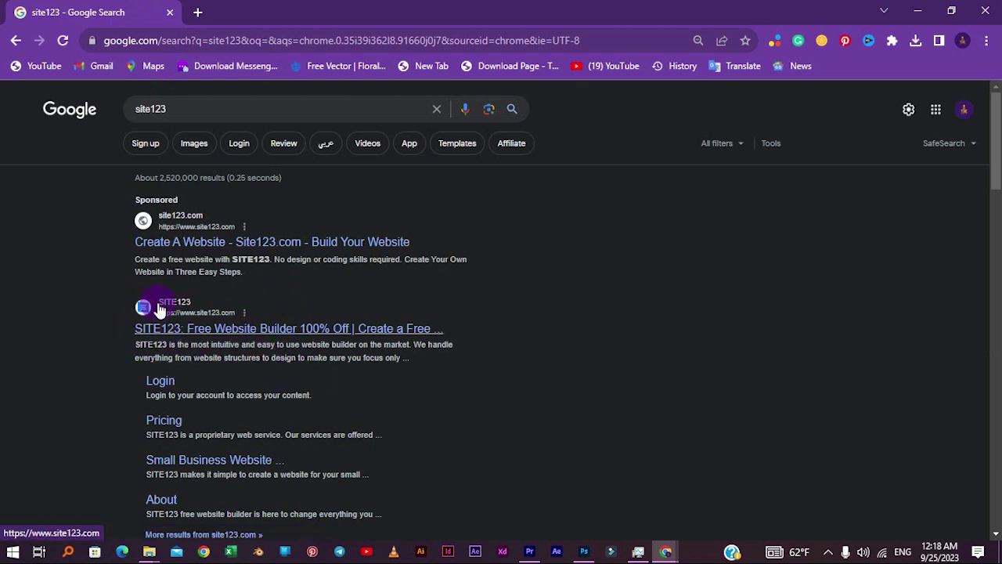
click(204, 338)
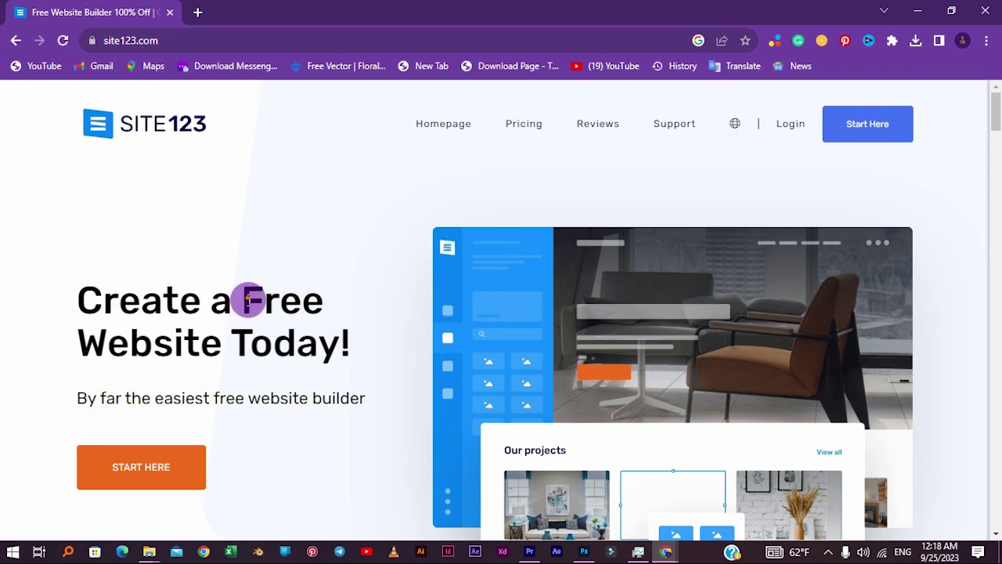
Step: Start a new website from SITE123's Start Here button on the home page
drag(249, 300, 331, 324)
drag(107, 344, 217, 353)
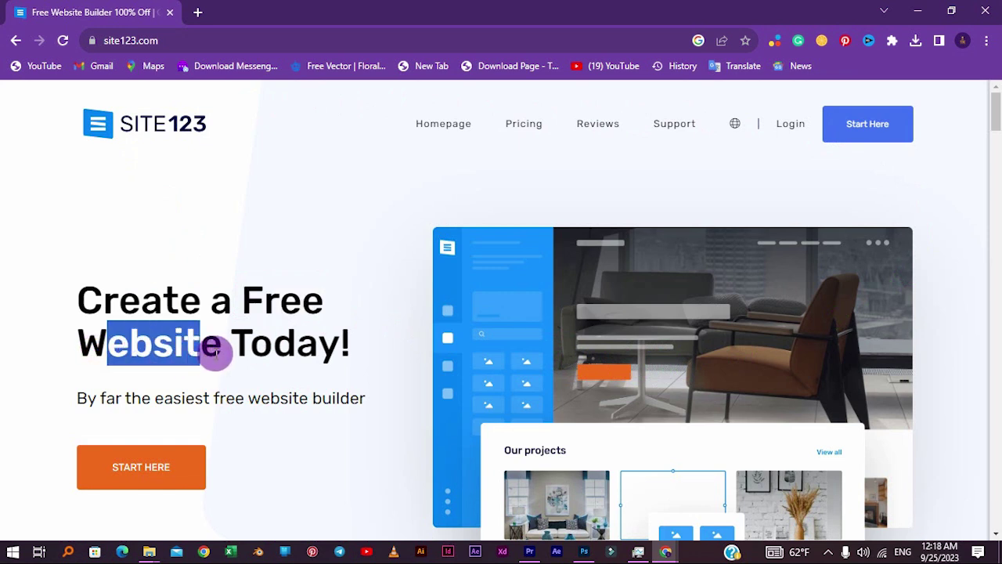
click(270, 300)
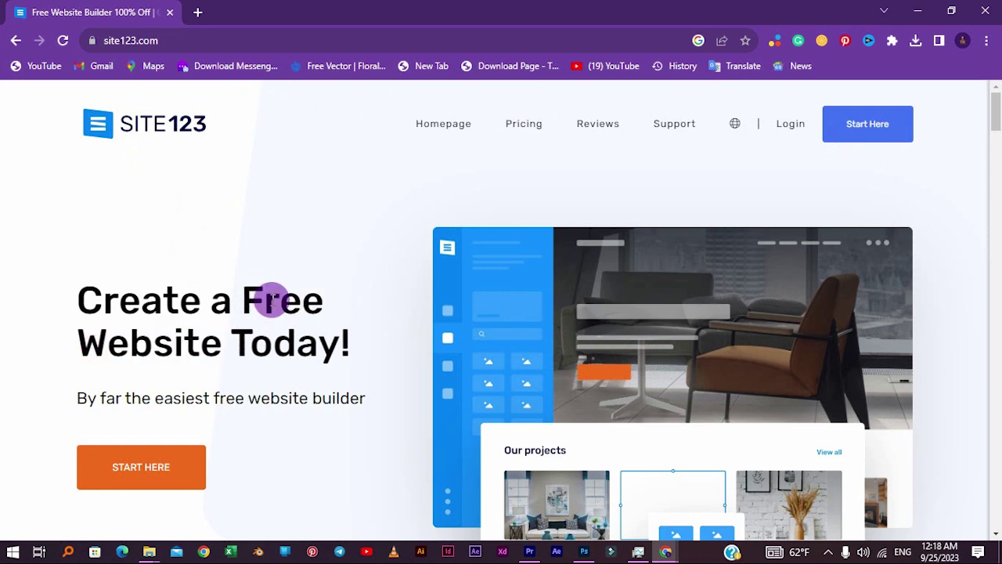
click(850, 133)
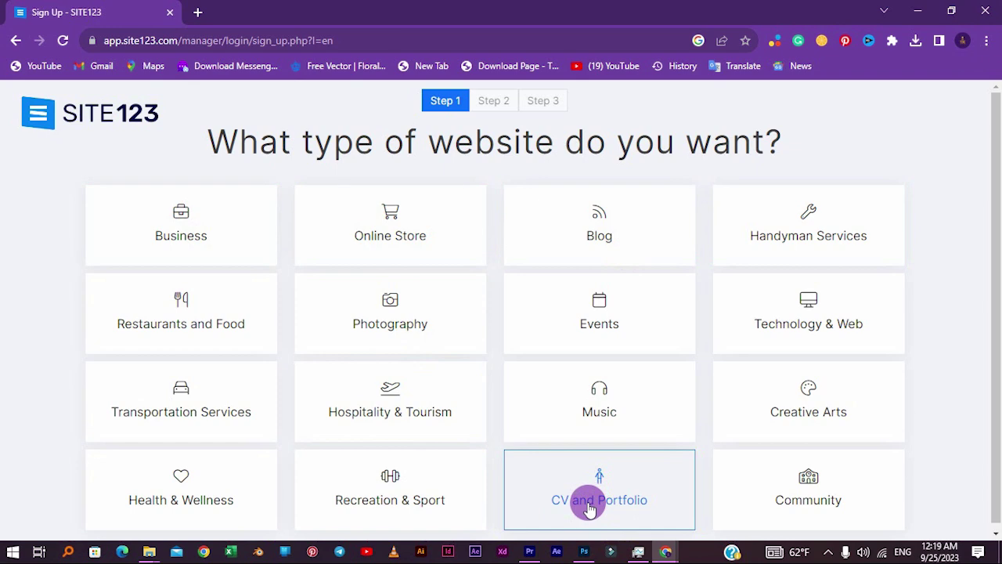
Step: Choose the CV and Portfolio type, name the site 'yene design', and sign up with Google
click(589, 508)
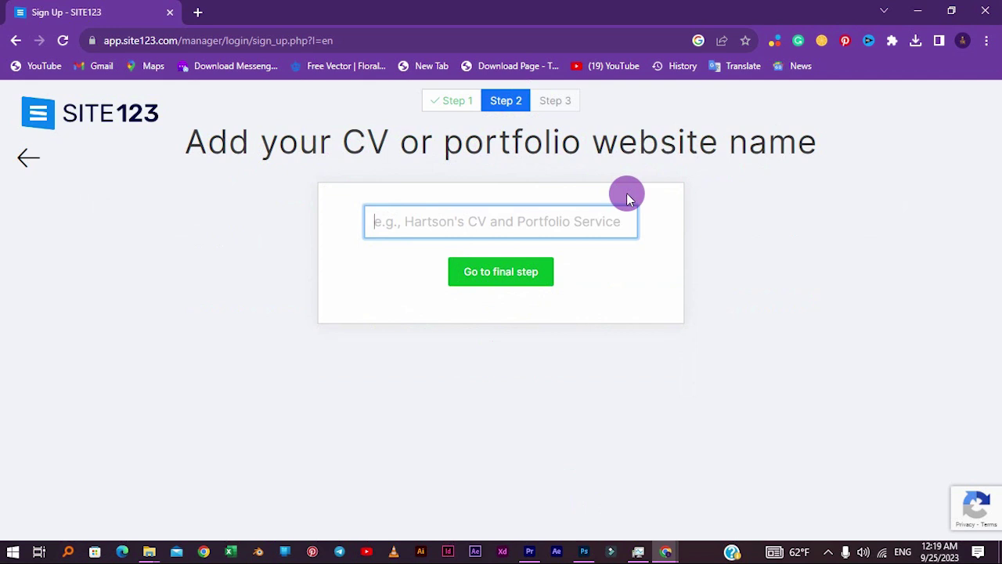
text(yabeseraaye)
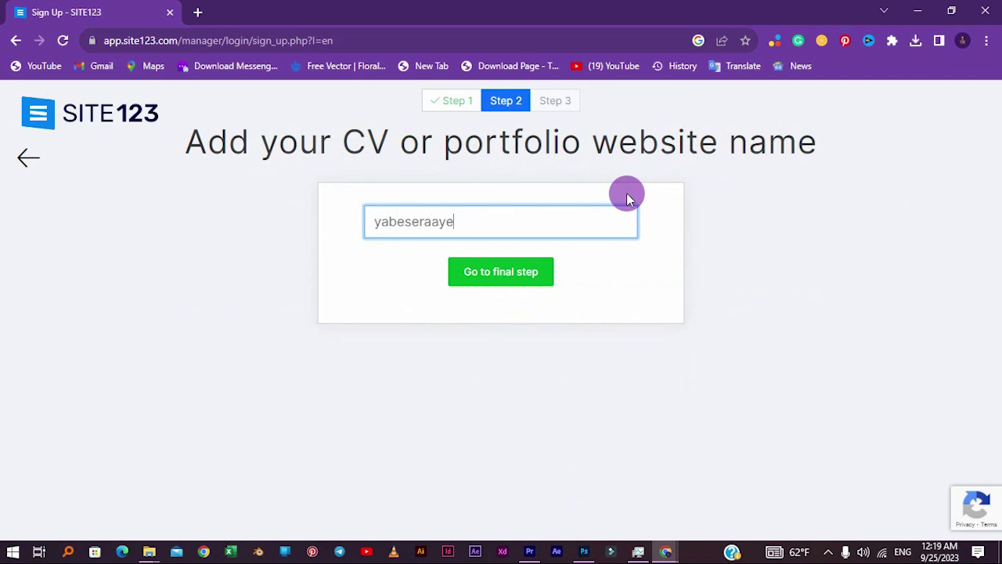
key(ctrl+a)
text(y)
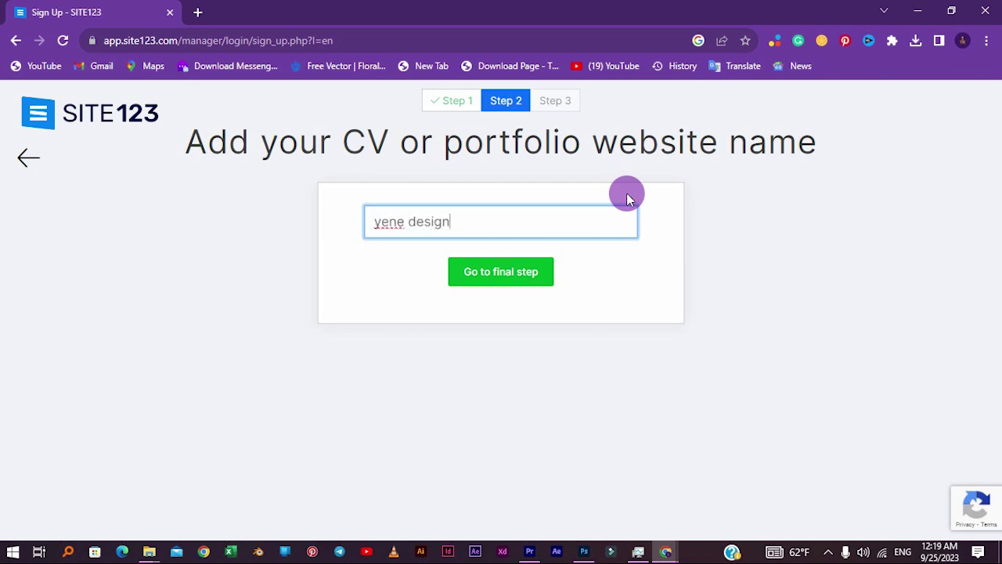
click(532, 279)
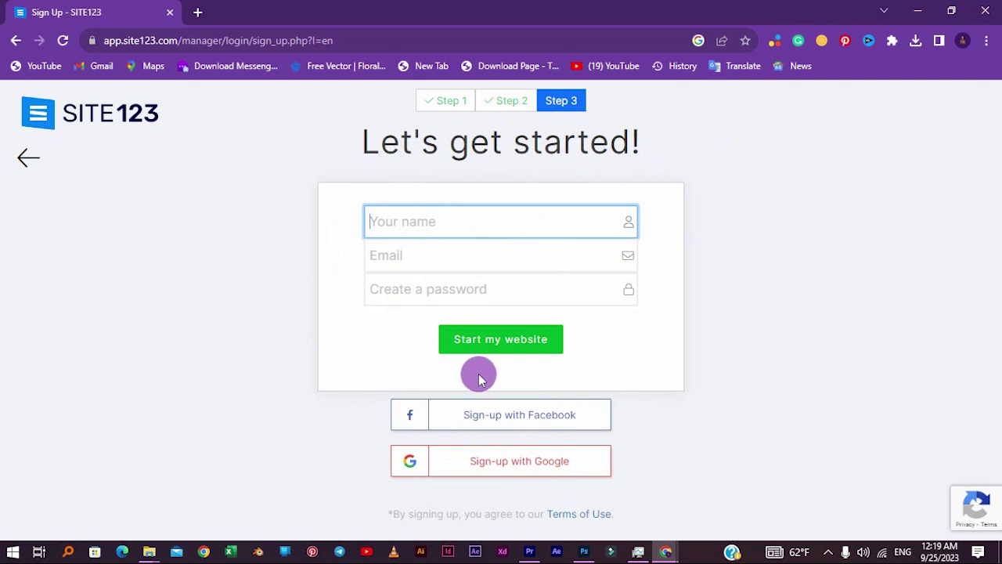
click(539, 471)
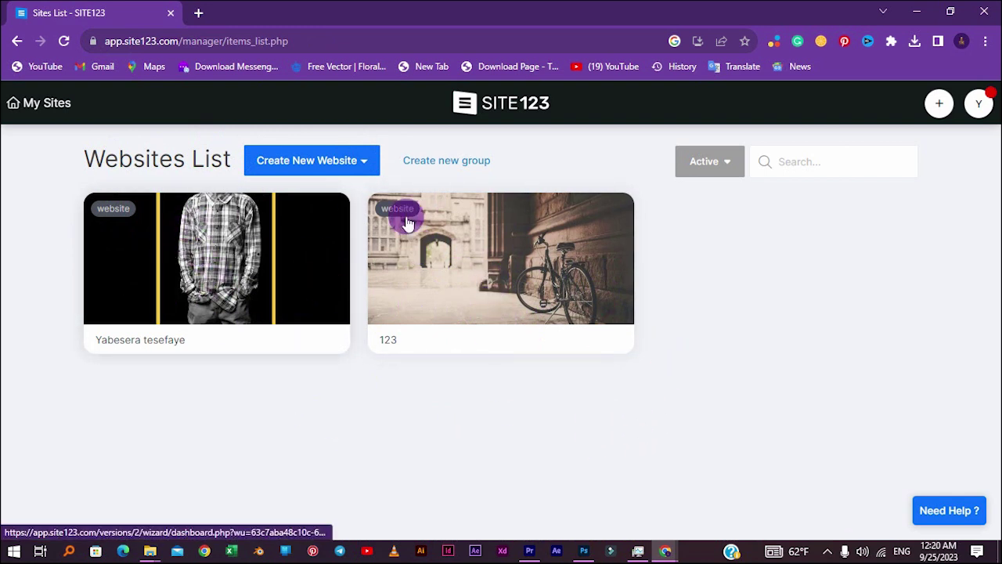
Step: Open the portfolio site's dashboard, close the 50% Off offer, and launch the site editor
click(228, 308)
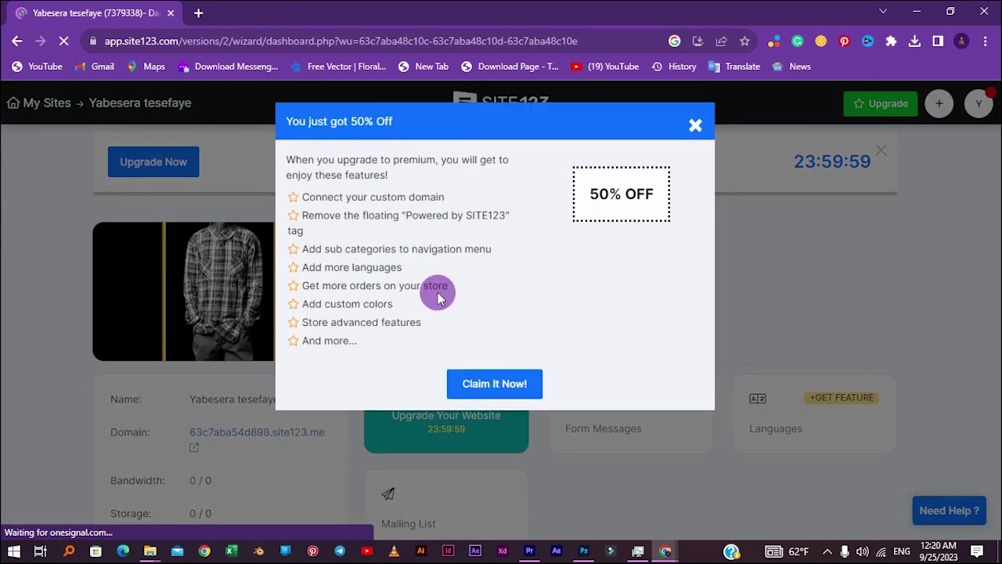
click(686, 130)
scroll(543, 273, down, 5)
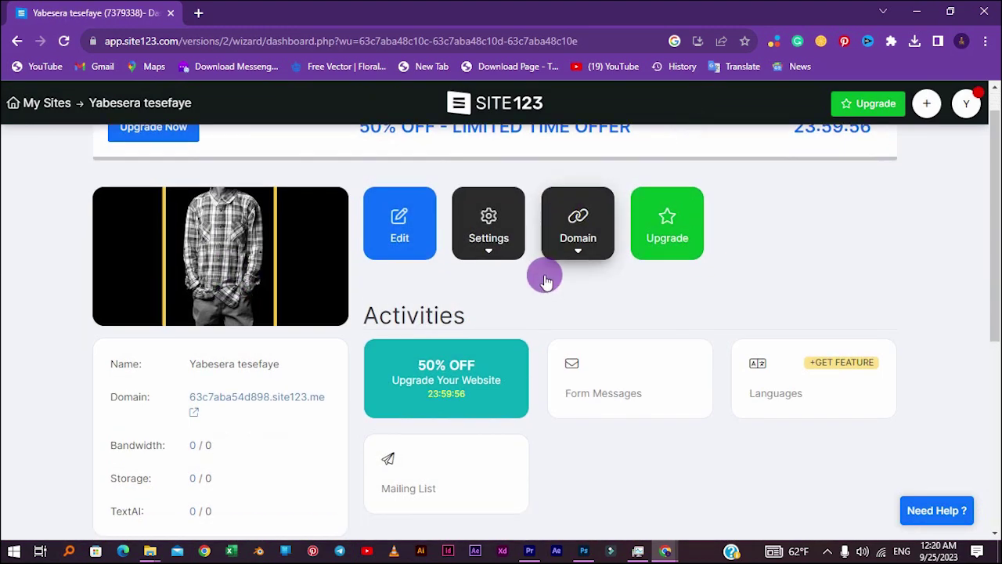
scroll(175, 279, up, 4)
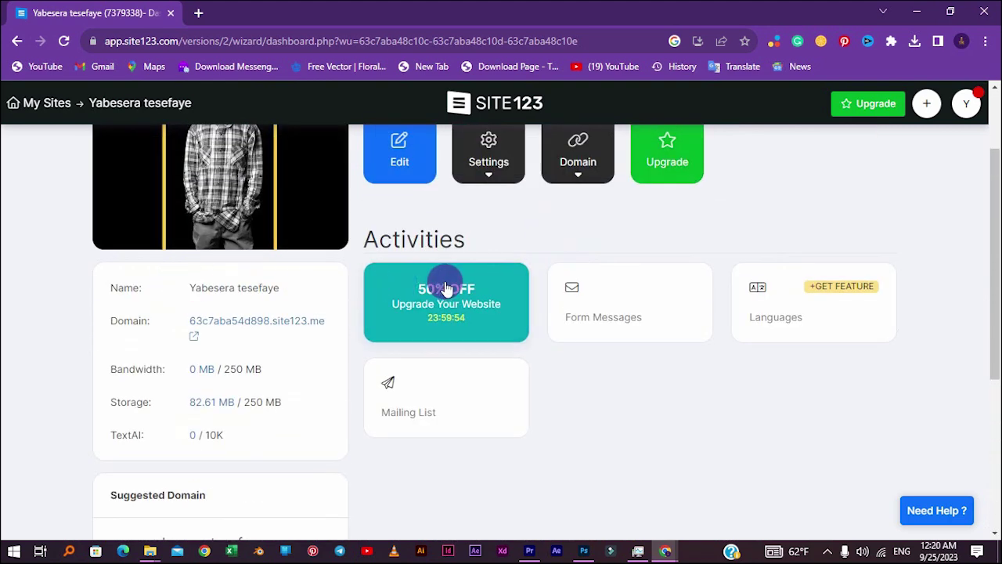
scroll(368, 294, up, 2)
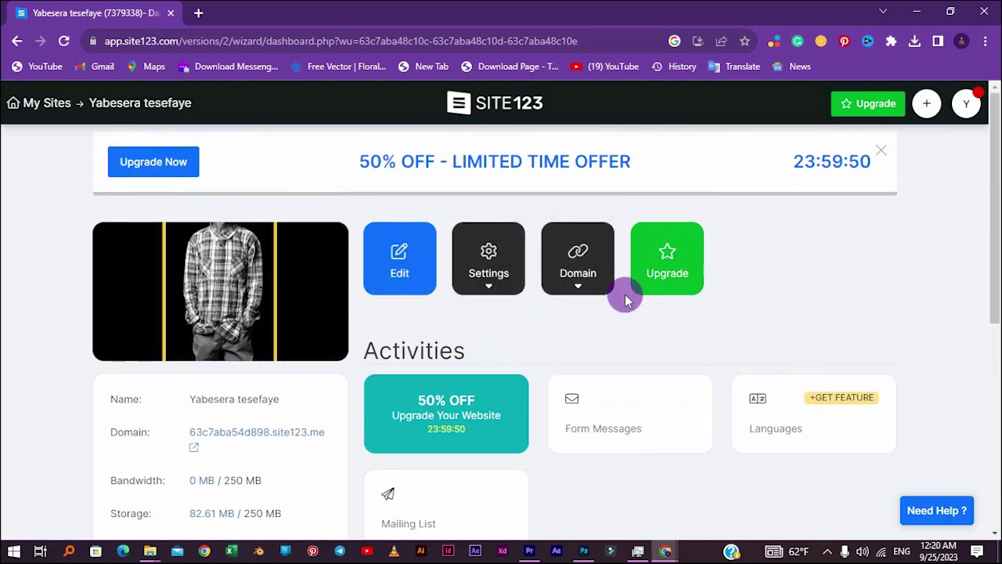
click(658, 257)
click(420, 281)
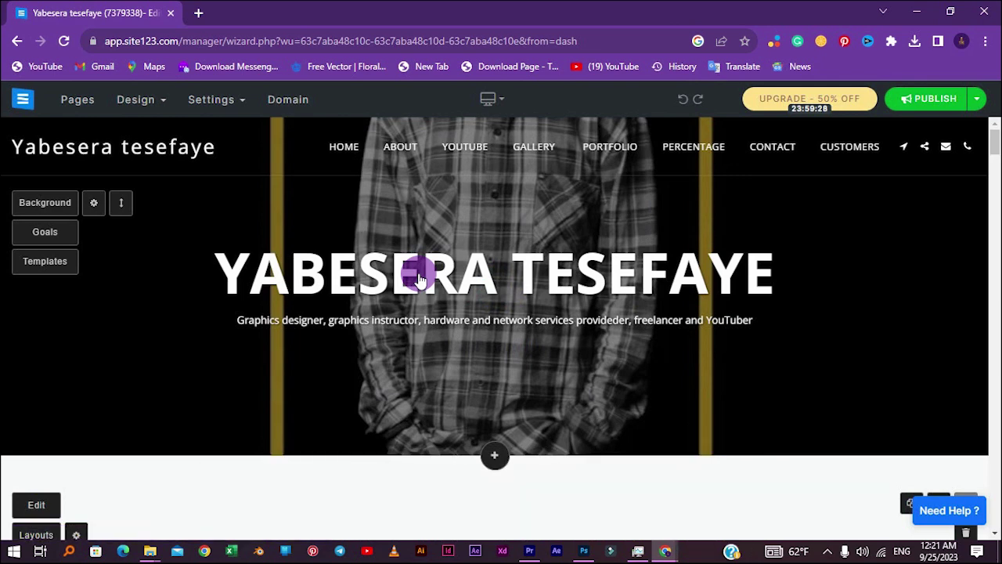
click(427, 270)
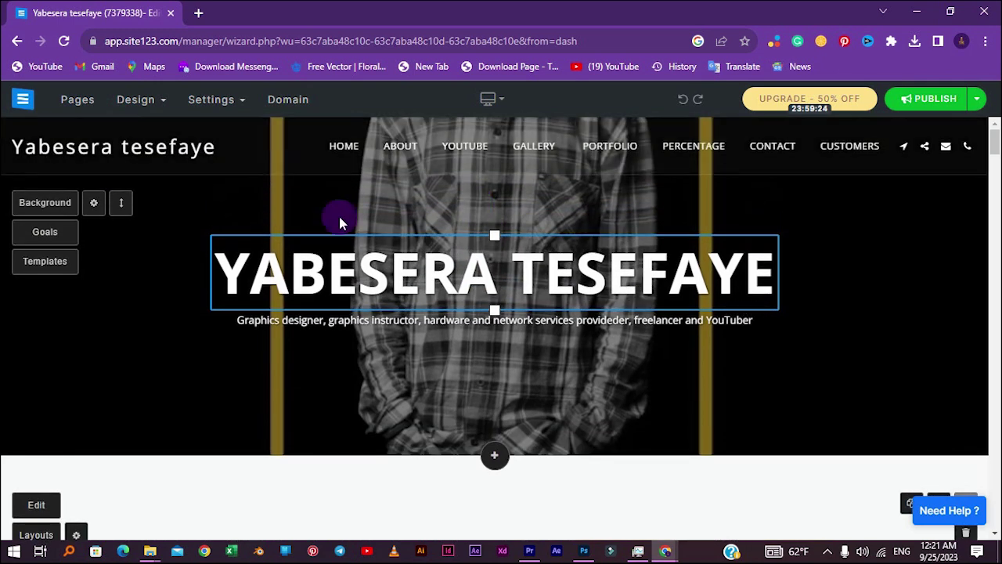
mouse_move(412, 159)
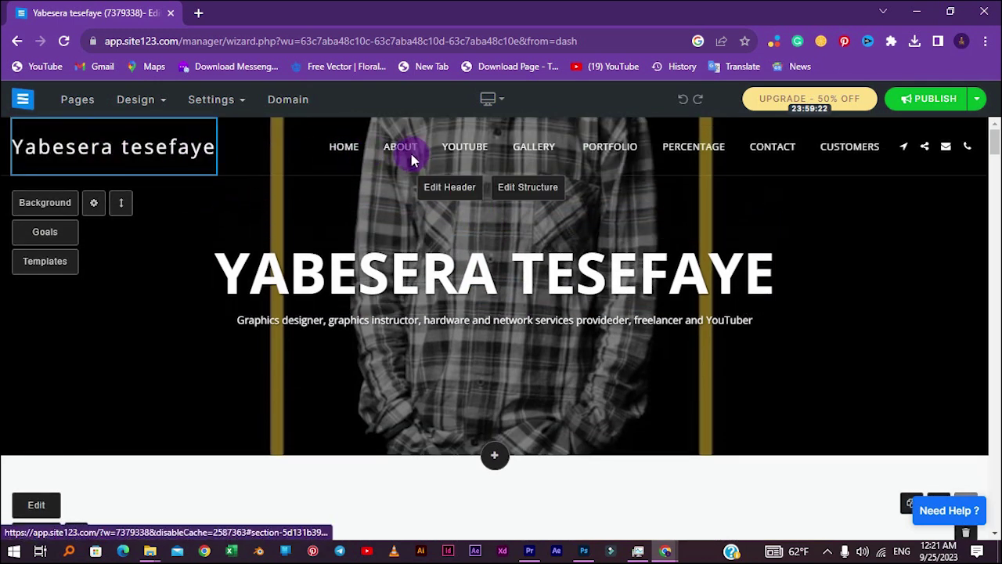
click(401, 157)
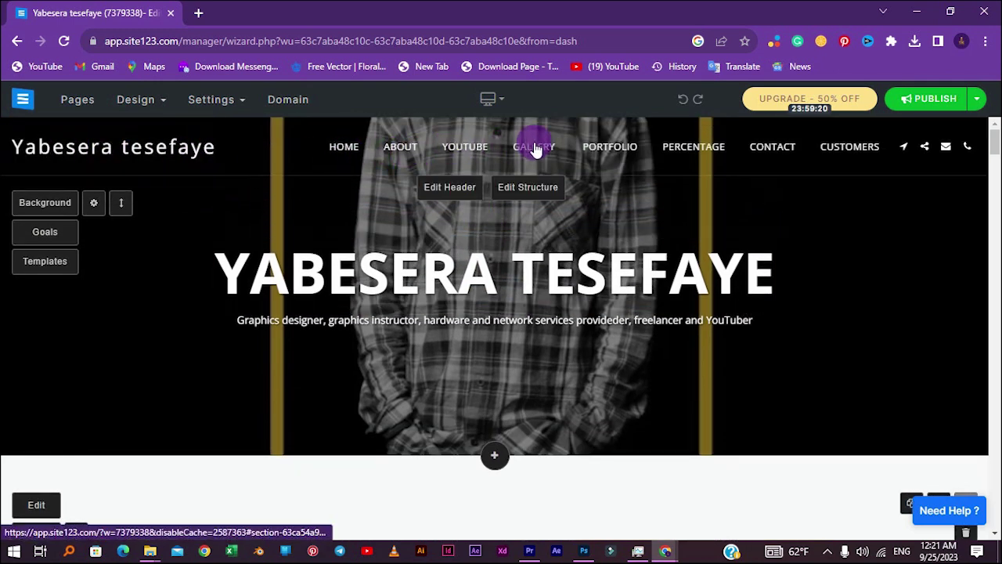
scroll(555, 188, down, 1)
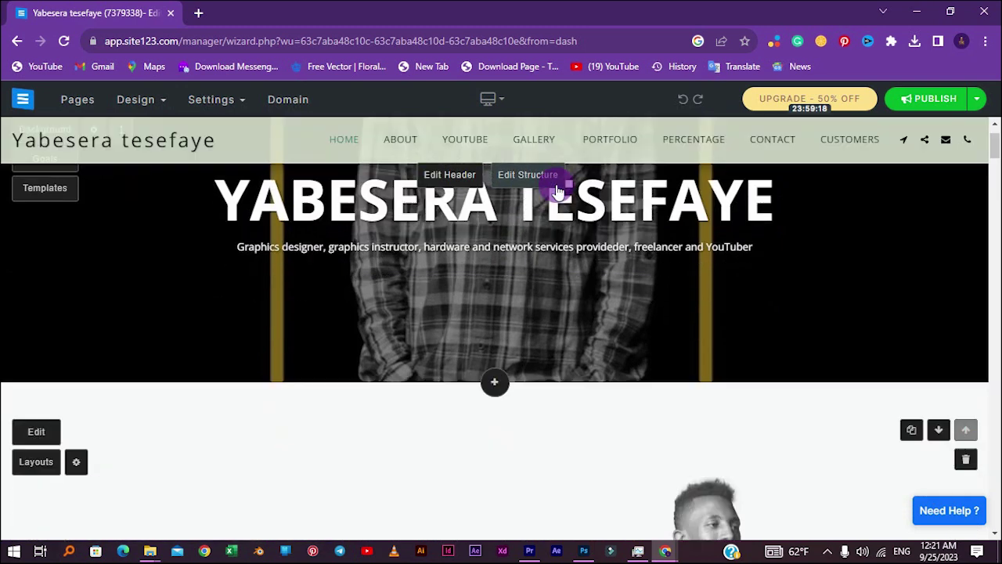
click(481, 234)
scroll(481, 234, up, 1)
scroll(271, 249, down, 2)
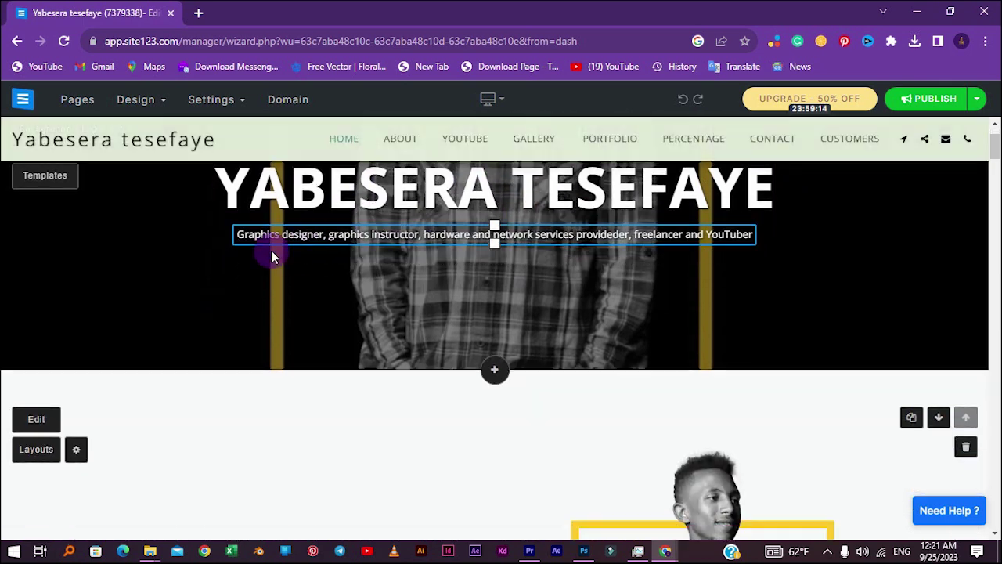
scroll(436, 189, up, 2)
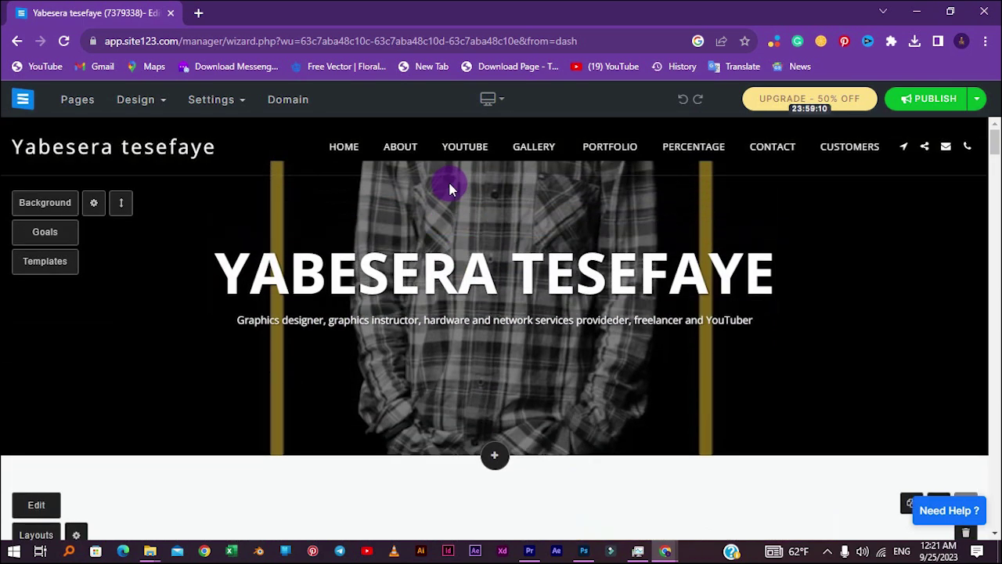
click(253, 321)
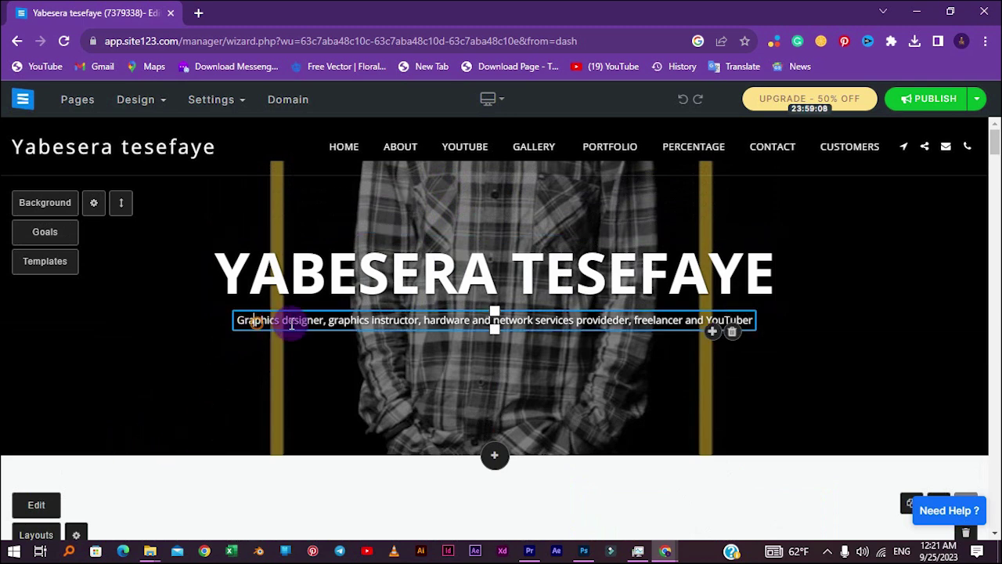
scroll(575, 347, down, 2)
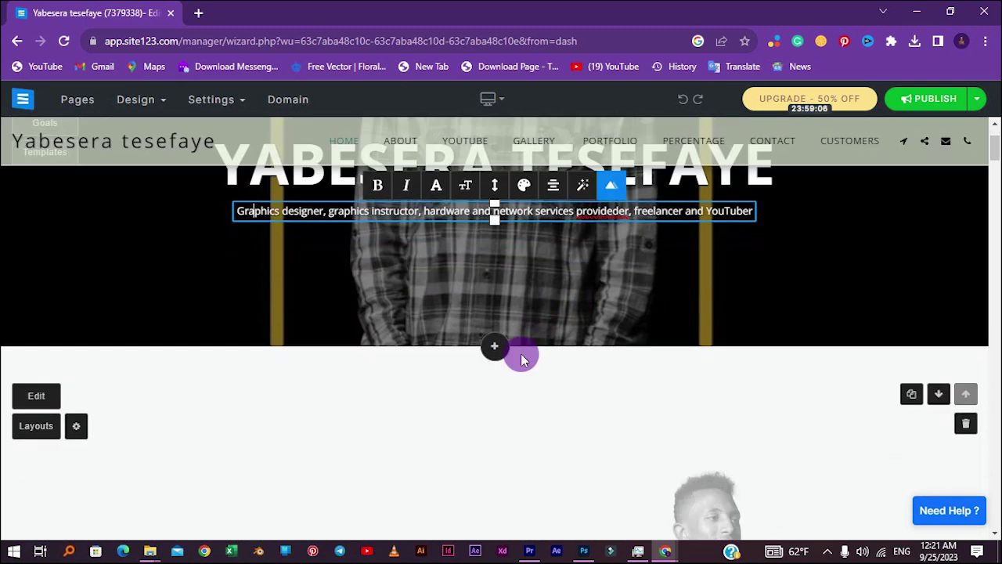
scroll(523, 359, down, 2)
scroll(443, 331, down, 1)
scroll(443, 332, down, 3)
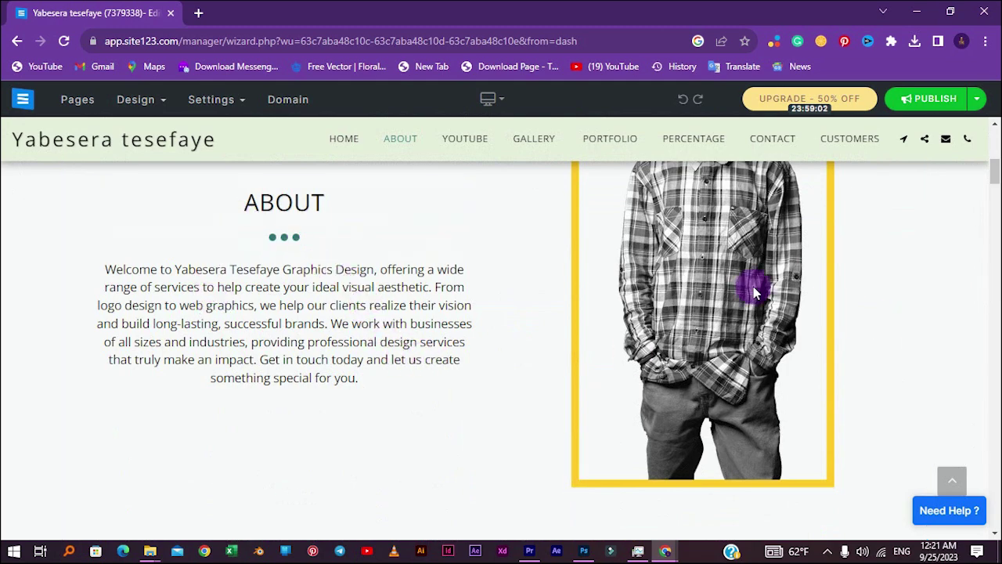
scroll(754, 287, up, 3)
scroll(754, 381, down, 1)
scroll(754, 381, down, 4)
scroll(750, 383, down, 4)
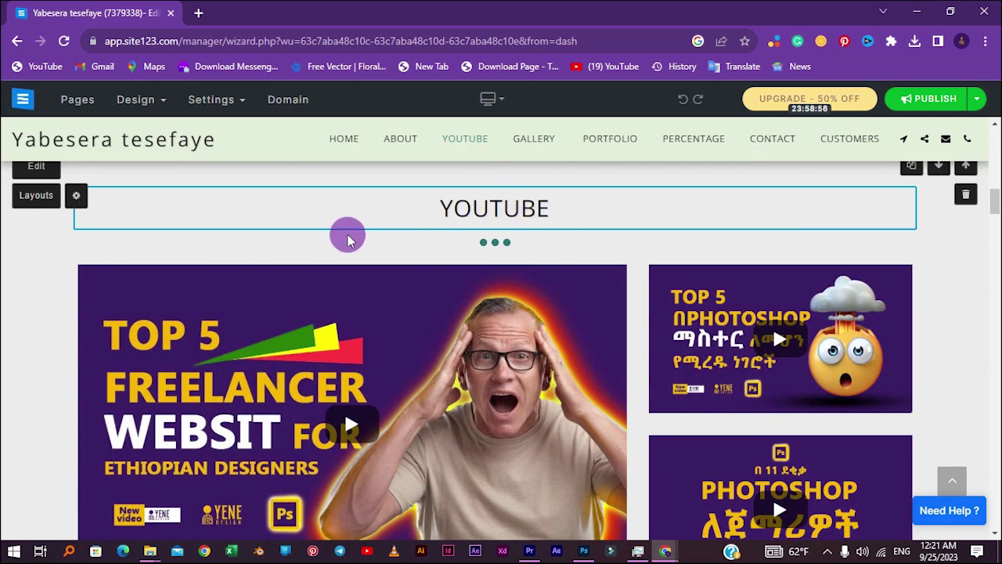
scroll(302, 249, down, 2)
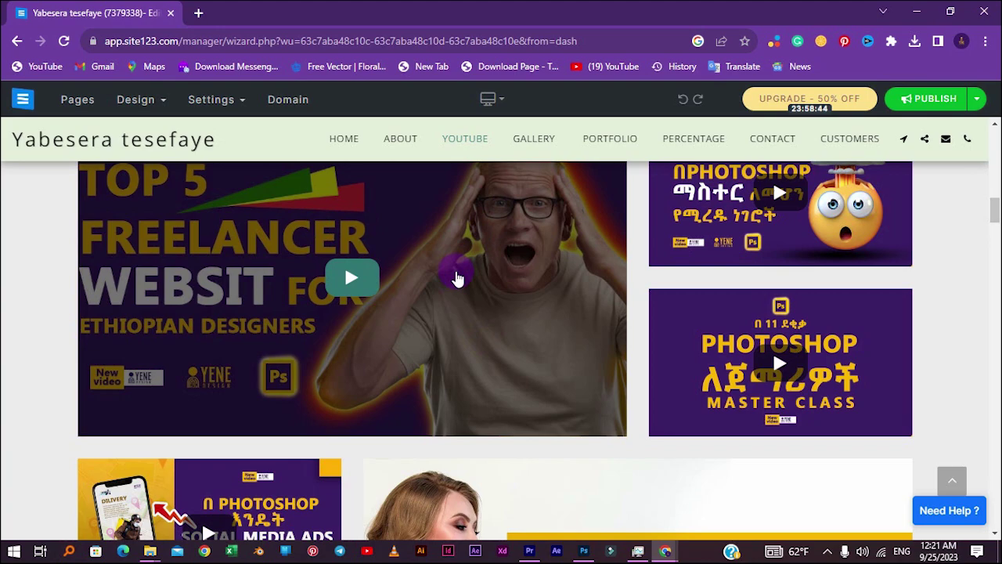
scroll(519, 270, down, 4)
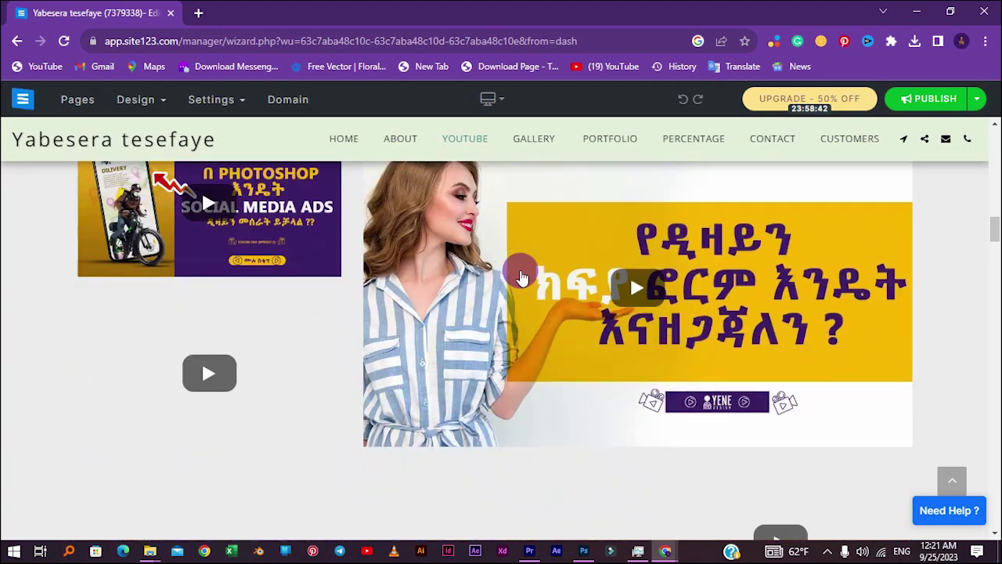
scroll(519, 273, down, 3)
scroll(521, 273, down, 4)
scroll(522, 276, down, 4)
scroll(521, 274, down, 3)
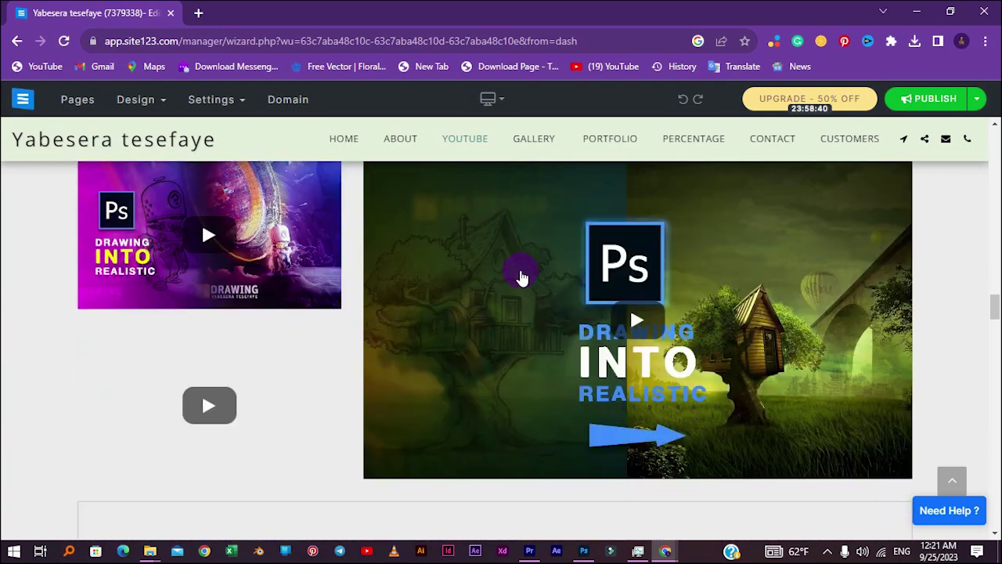
scroll(519, 275, down, 2)
scroll(519, 275, down, 2)
scroll(442, 266, up, 2)
scroll(439, 269, down, 3)
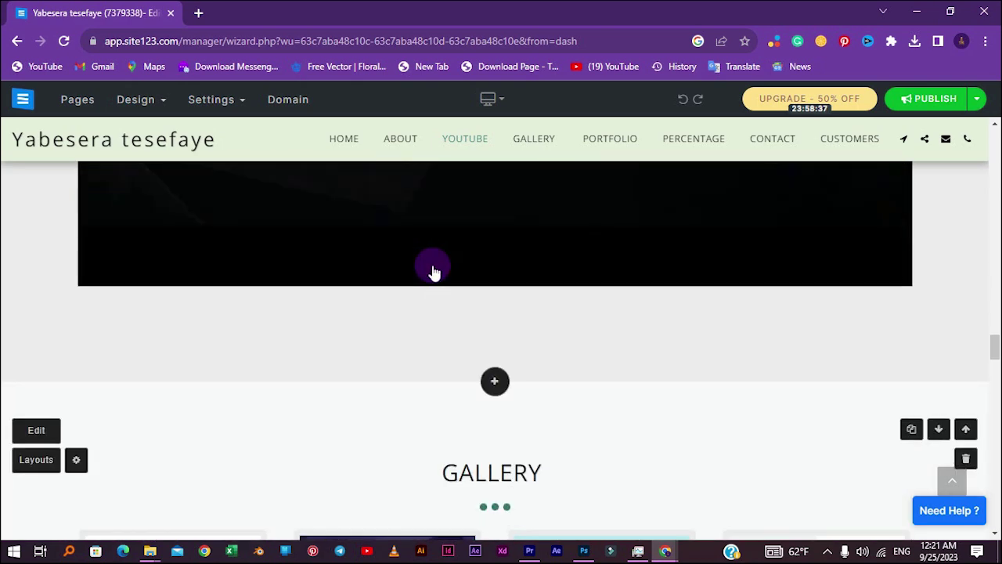
scroll(384, 265, down, 3)
scroll(524, 251, down, 2)
scroll(524, 250, down, 1)
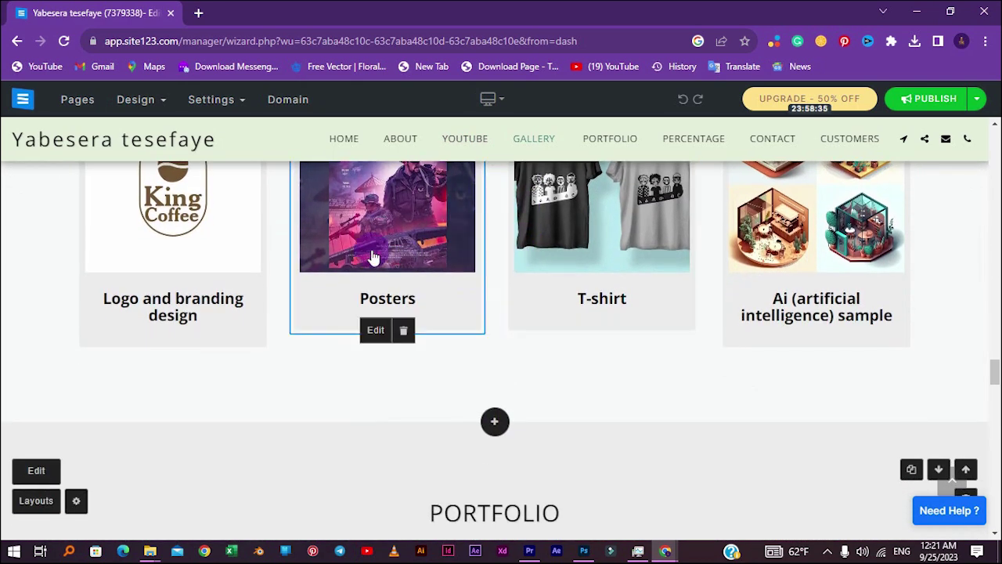
scroll(212, 324, up, 3)
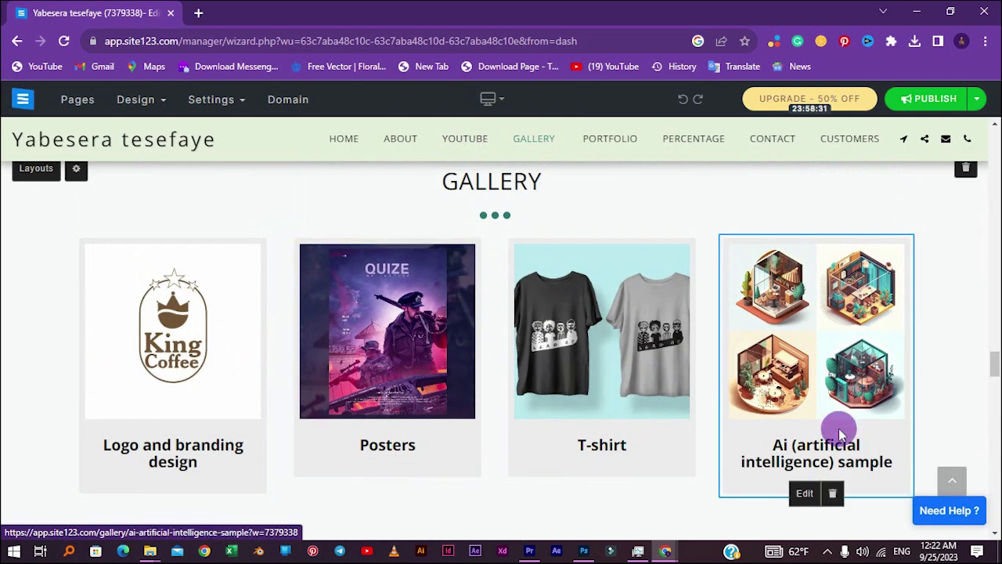
mouse_move(817, 258)
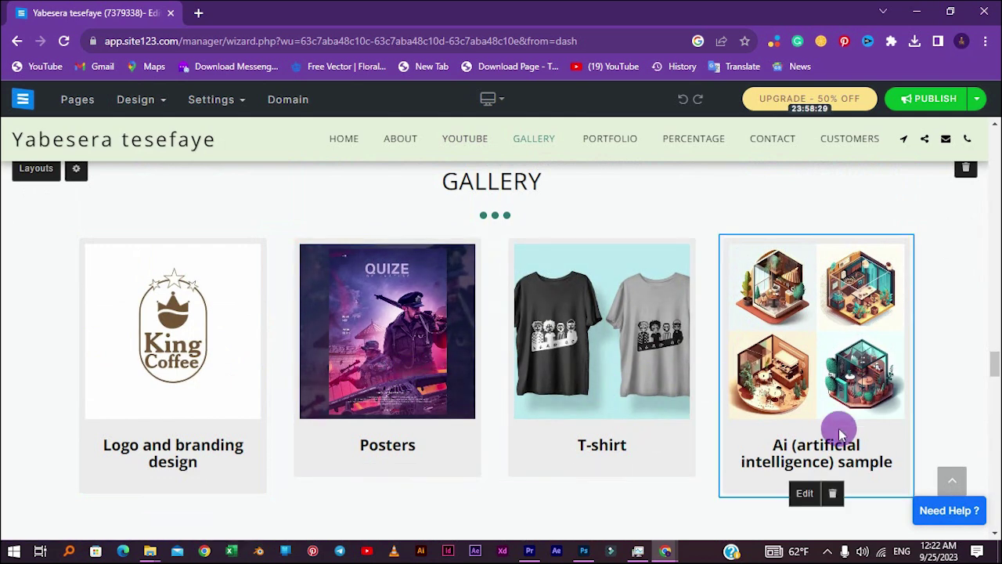
scroll(720, 338, down, 2)
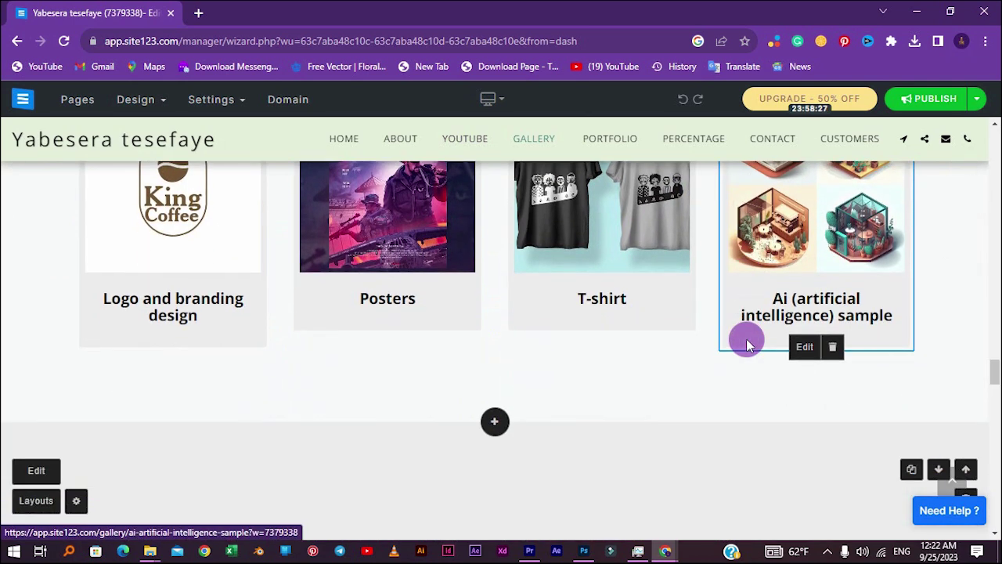
scroll(322, 353, up, 2)
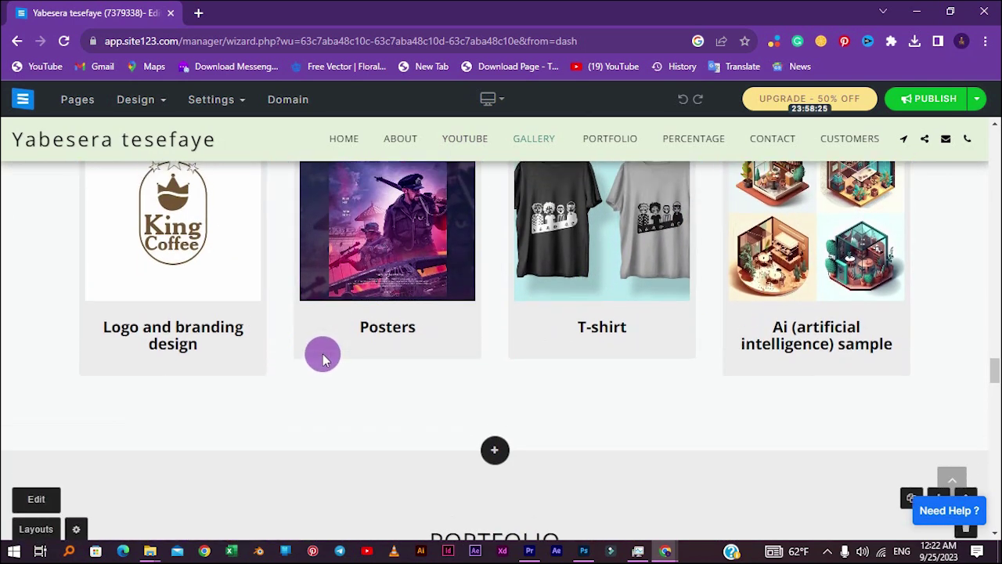
Step: Open the Logo and branding design gallery item and scroll through all its logos
click(143, 346)
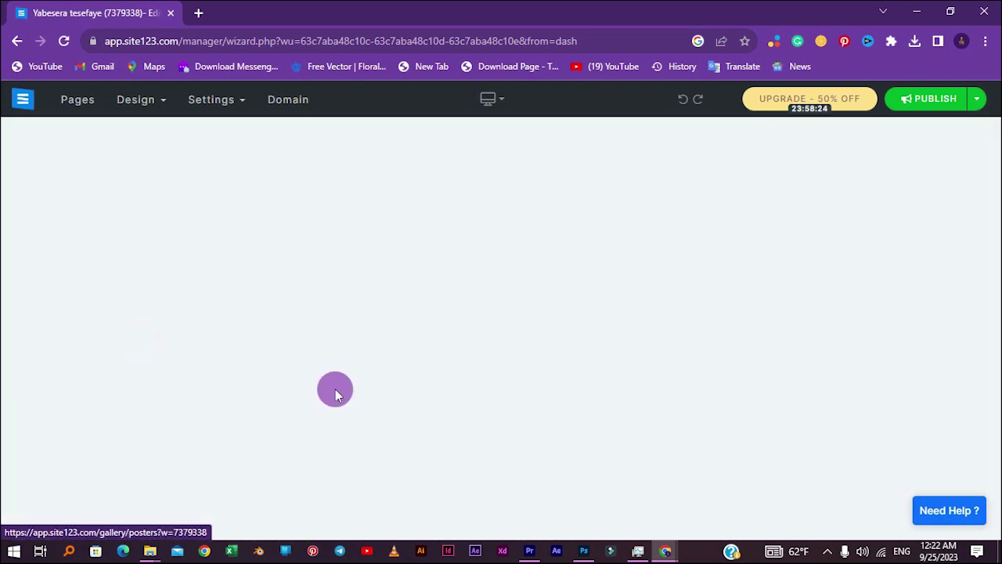
scroll(528, 232, down, 1)
scroll(529, 235, down, 1)
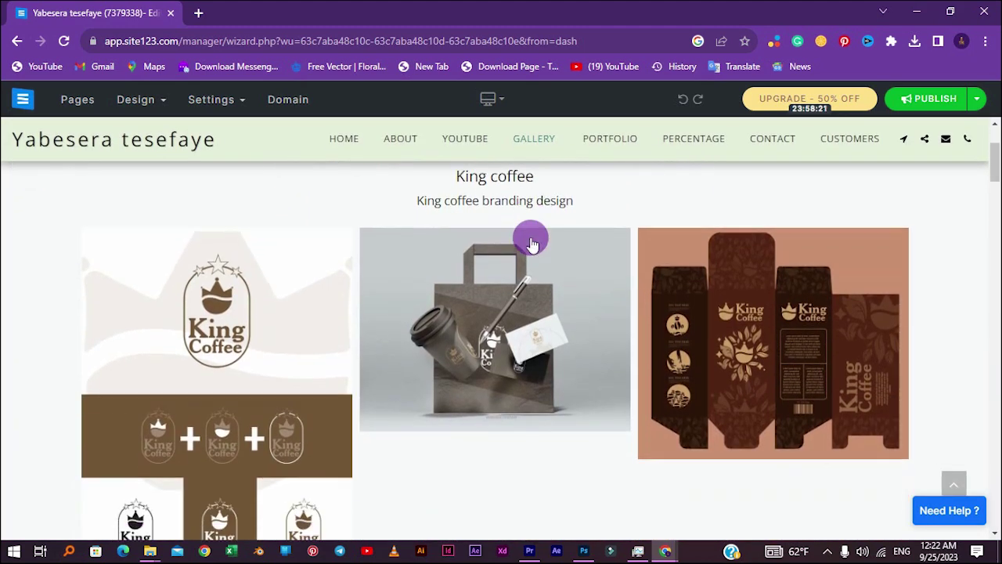
scroll(529, 239, down, 3)
scroll(531, 243, down, 2)
scroll(530, 243, down, 1)
scroll(531, 243, down, 2)
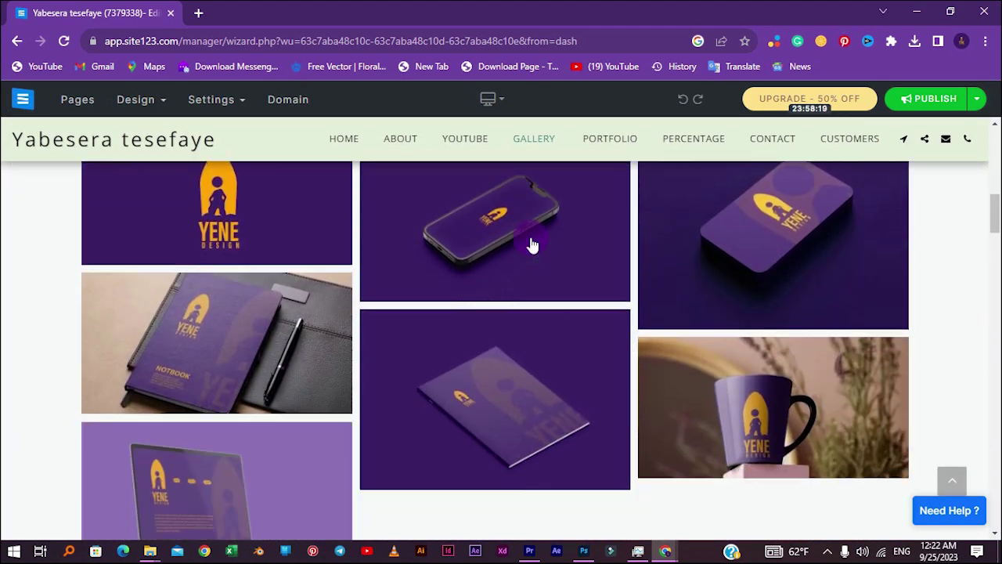
scroll(532, 245, down, 2)
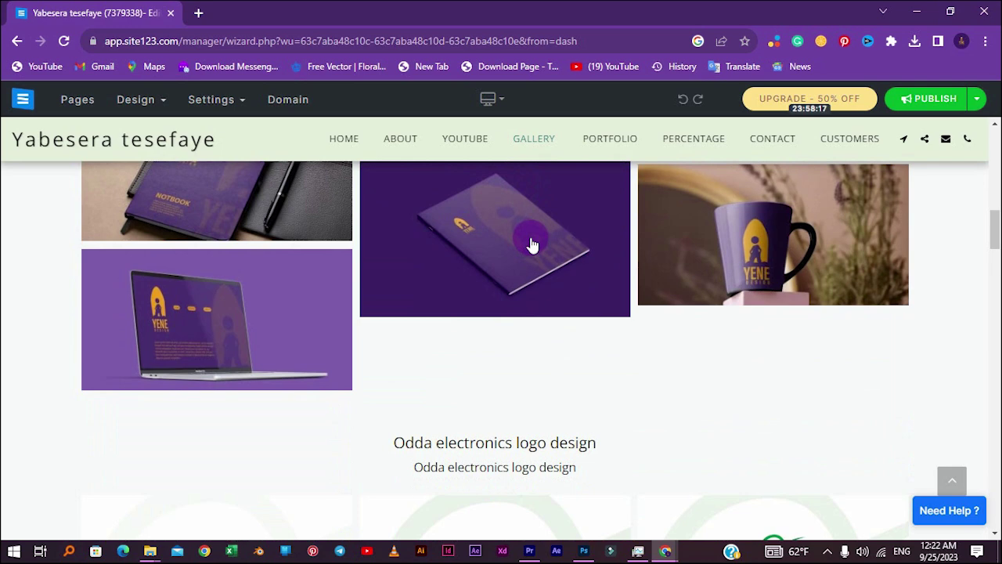
scroll(531, 244, down, 5)
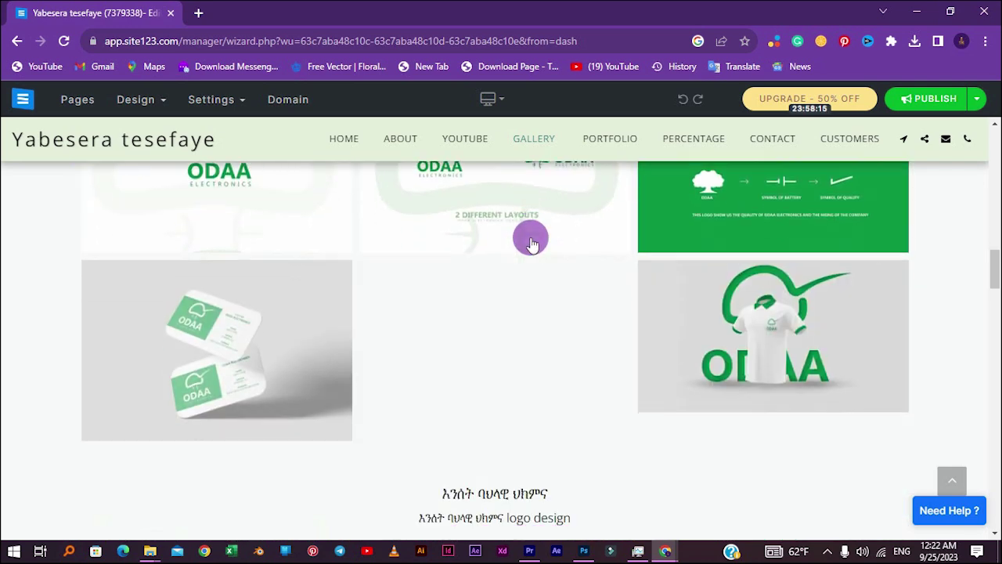
scroll(530, 239, down, 1)
scroll(531, 237, down, 3)
scroll(531, 237, down, 1)
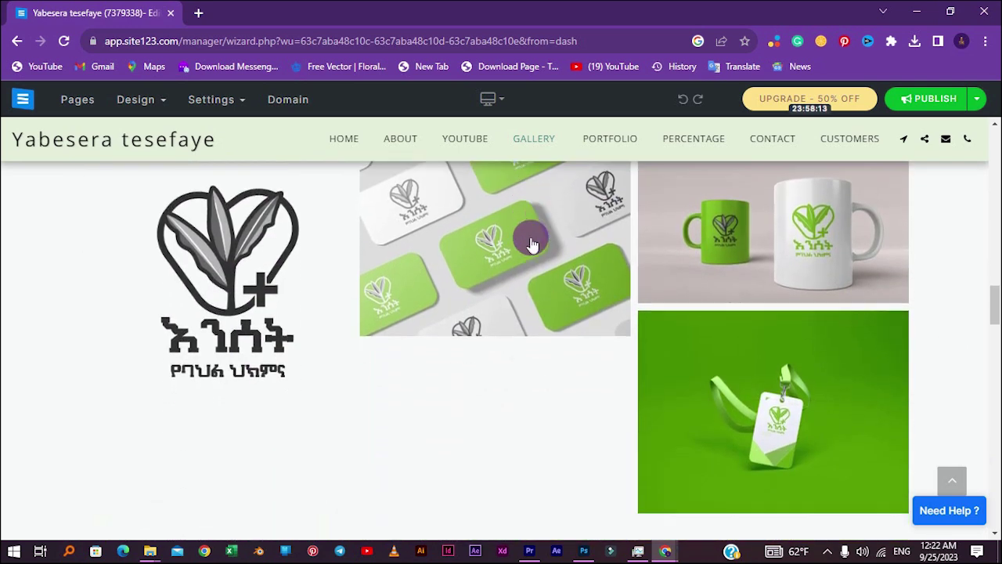
scroll(530, 239, down, 4)
scroll(530, 237, down, 2)
scroll(531, 239, down, 5)
scroll(531, 242, down, 1)
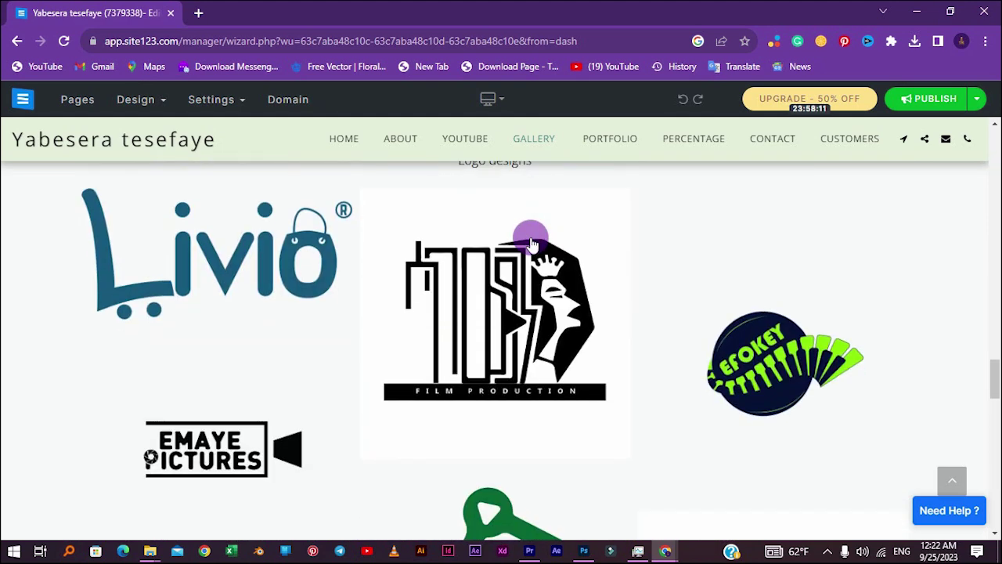
scroll(531, 242, down, 5)
scroll(531, 243, down, 1)
scroll(531, 242, down, 5)
scroll(530, 242, down, 1)
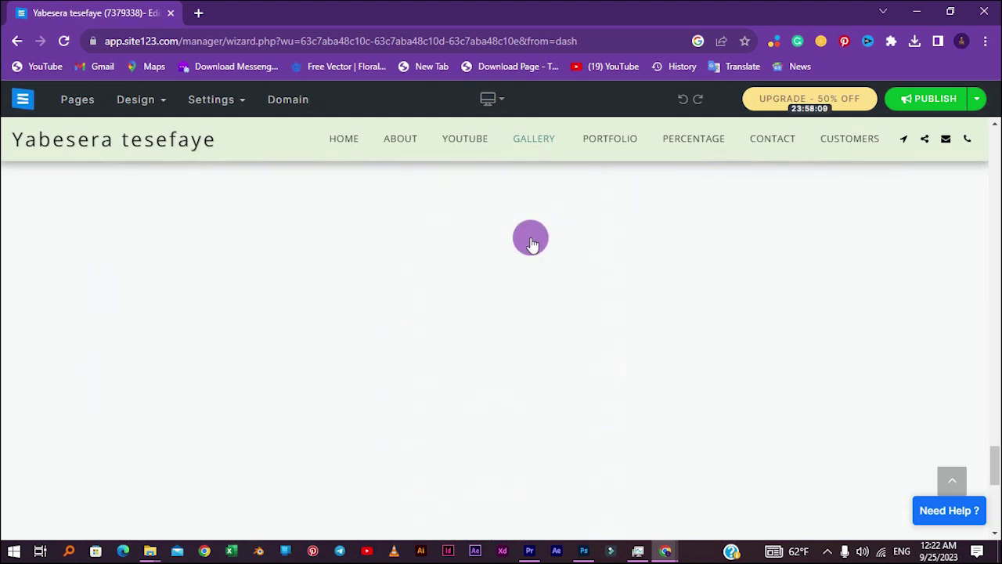
scroll(530, 243, up, 2)
scroll(530, 239, down, 2)
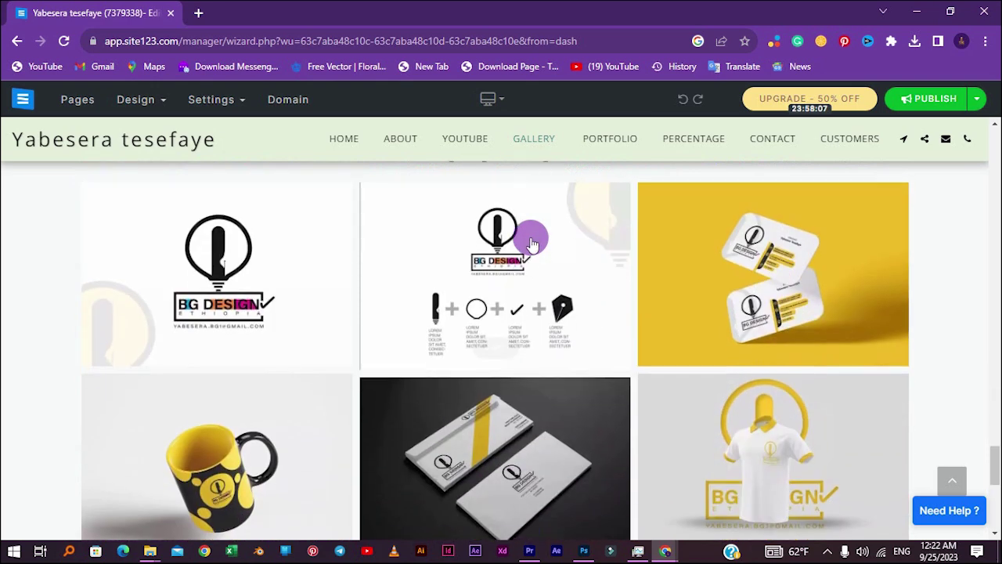
scroll(530, 239, down, 3)
scroll(531, 238, down, 2)
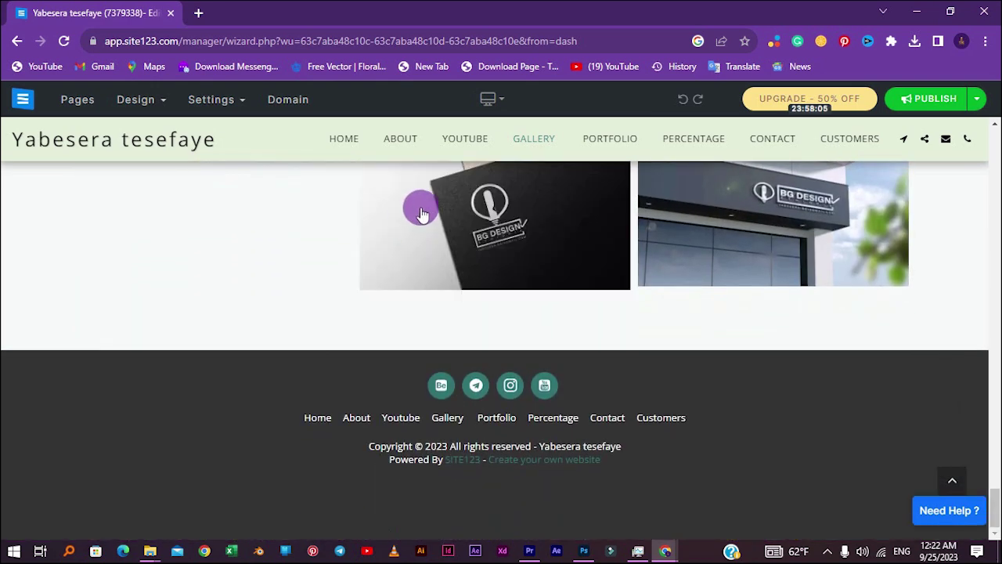
Step: Jump to the GALLERY section from the menu, then go back to the category cards
click(523, 145)
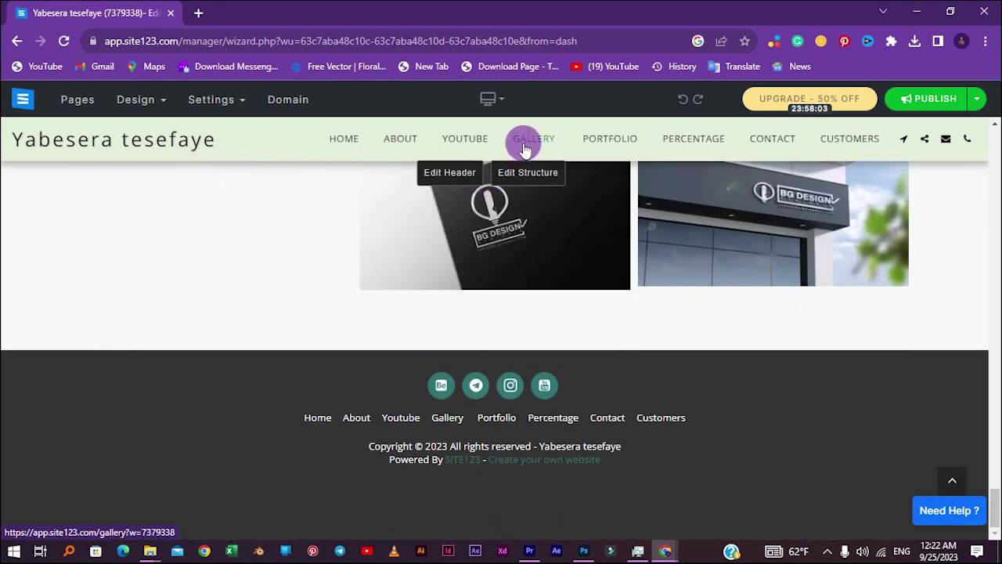
click(17, 40)
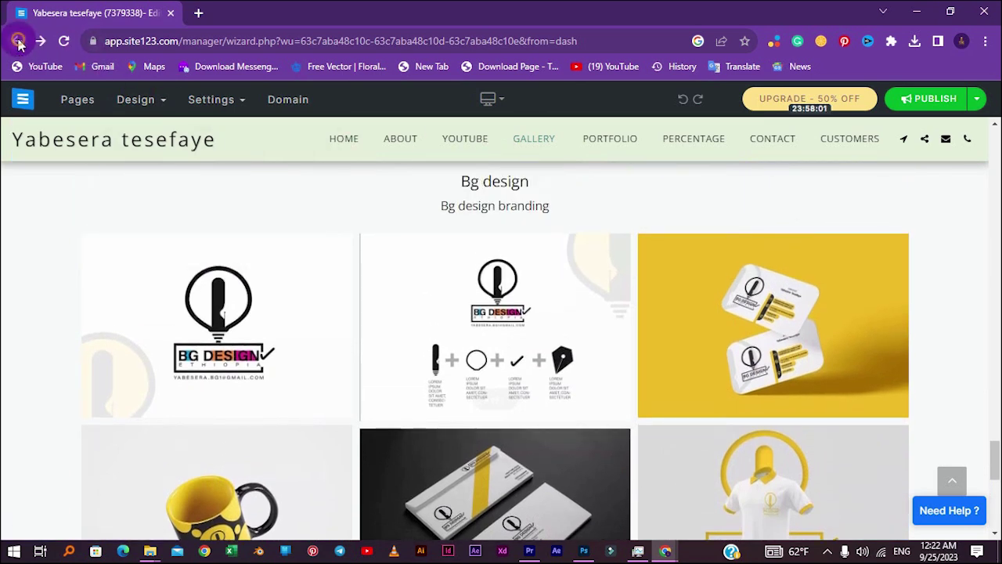
scroll(564, 305, down, 2)
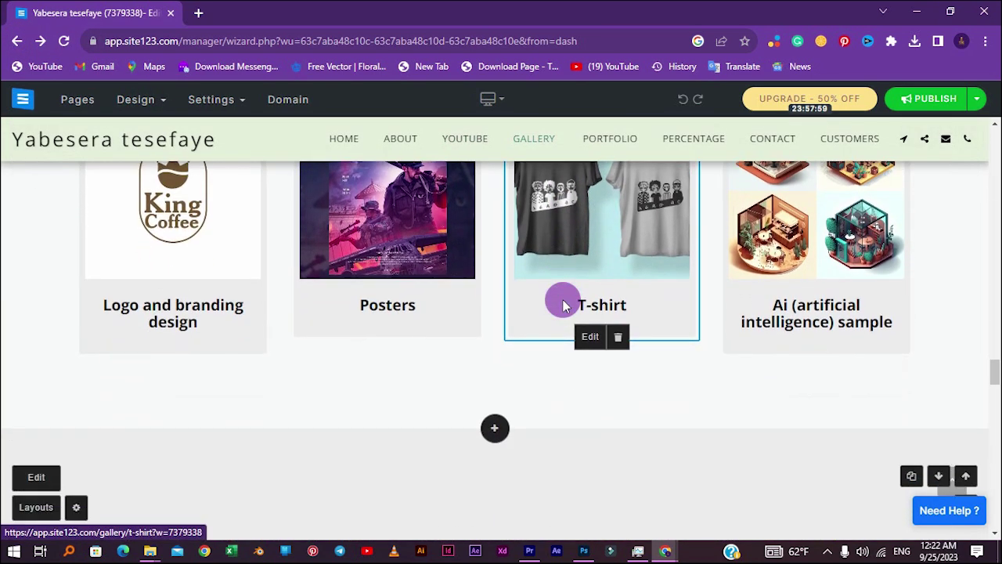
scroll(415, 262, up, 1)
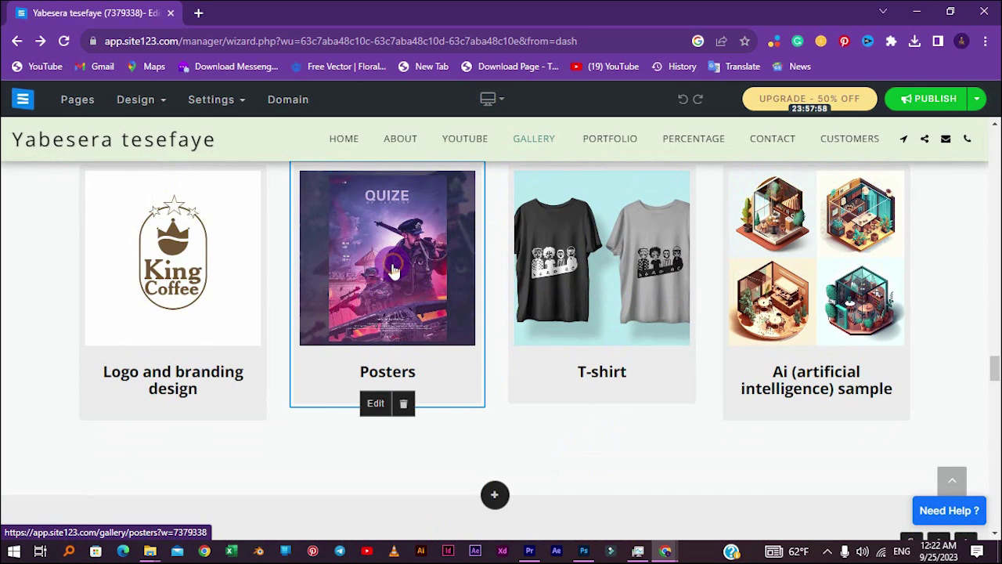
Step: Browse the Posters gallery page, then return to the four portfolio category cards
click(394, 270)
scroll(392, 266, down, 1)
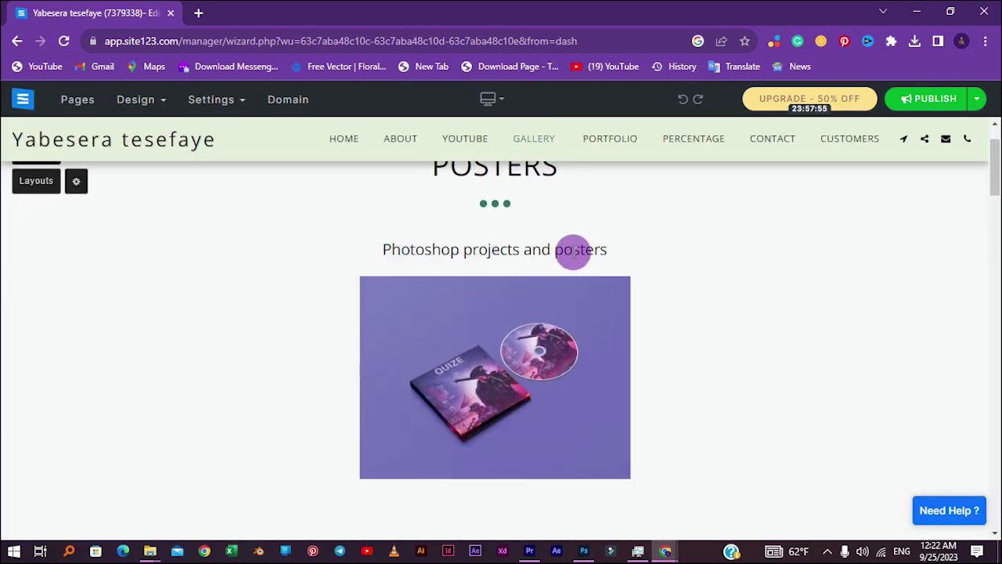
scroll(479, 305, down, 2)
scroll(481, 308, down, 2)
scroll(481, 307, down, 1)
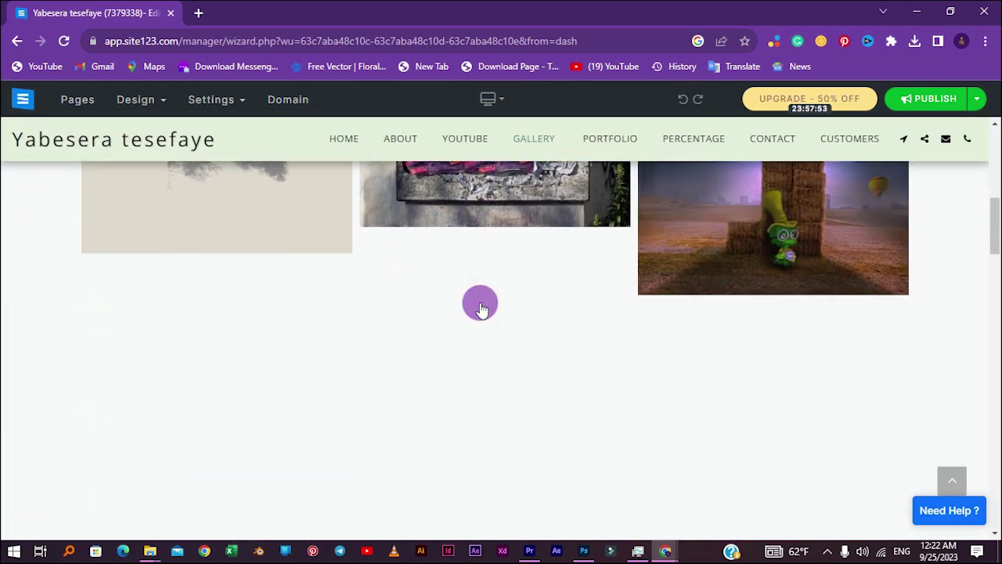
scroll(481, 307, down, 2)
scroll(481, 308, down, 1)
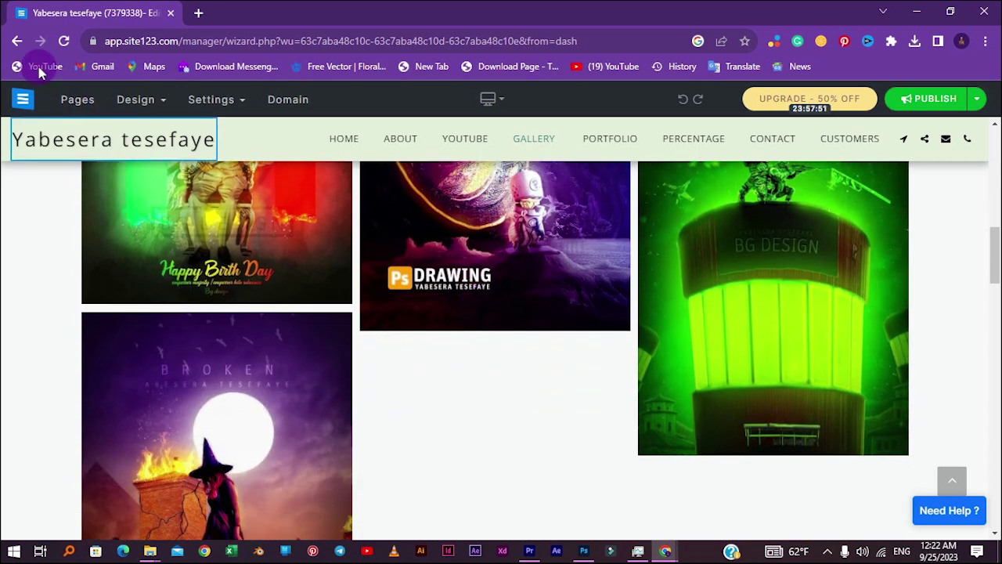
click(16, 40)
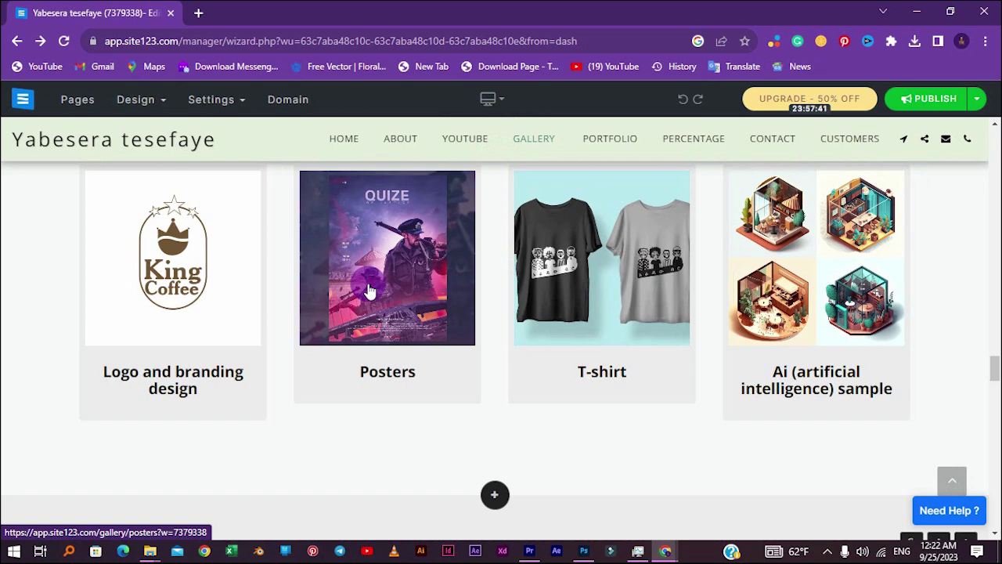
Step: Publish the site, answering Yes to the confirmation, until the success dialog appears
click(941, 99)
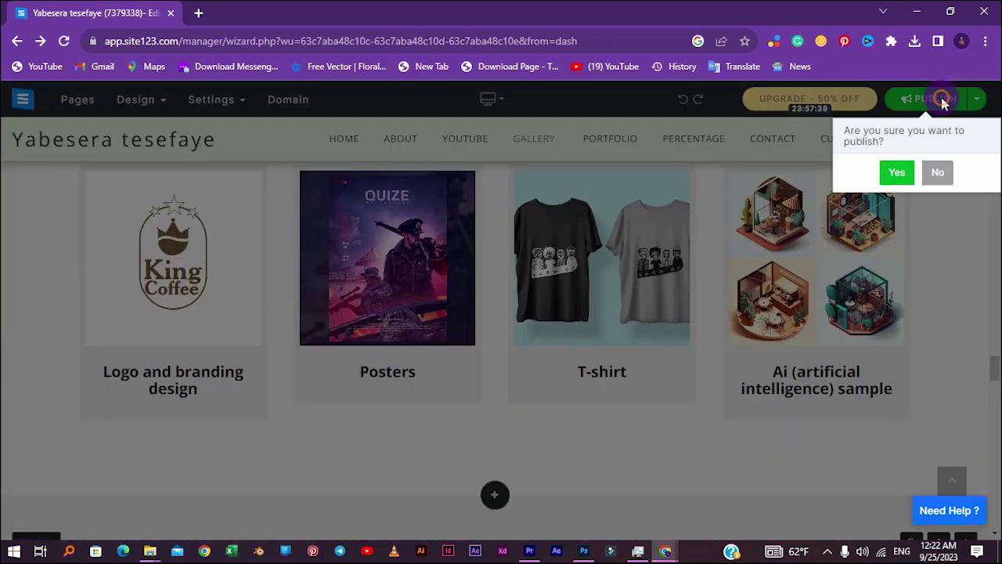
click(901, 172)
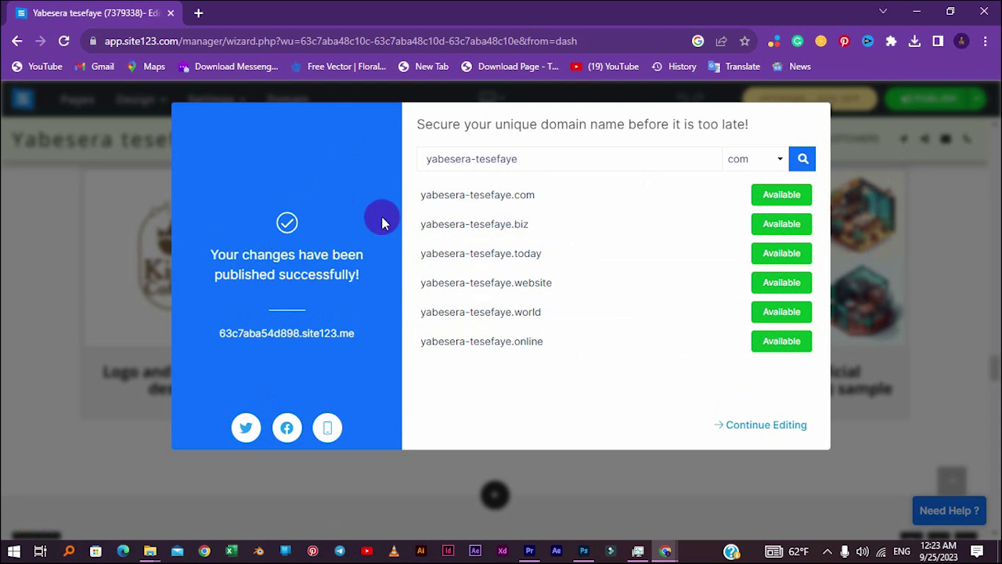
click(498, 156)
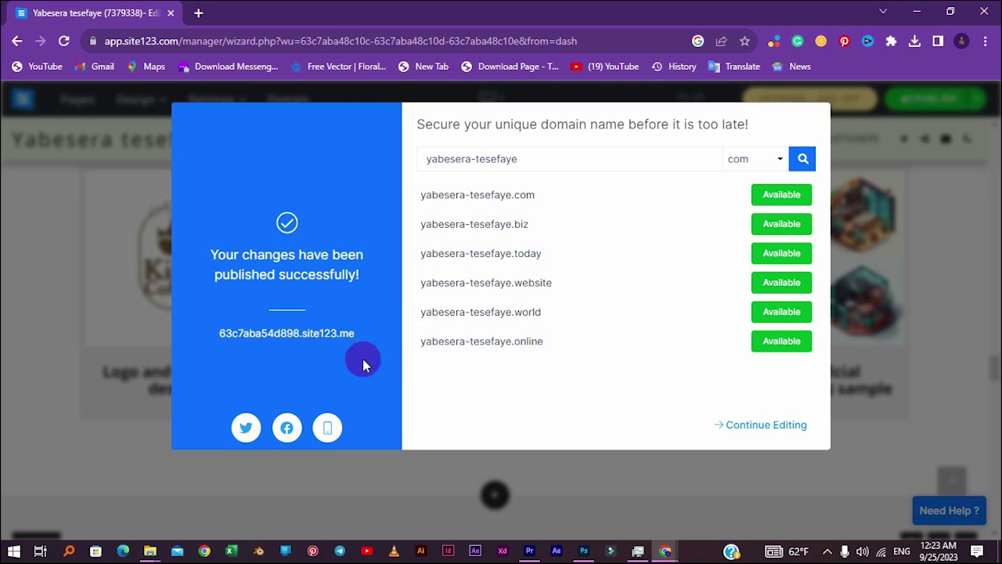
Step: Copy the site123.me link address and load it in a new Chrome tab
right_click(280, 338)
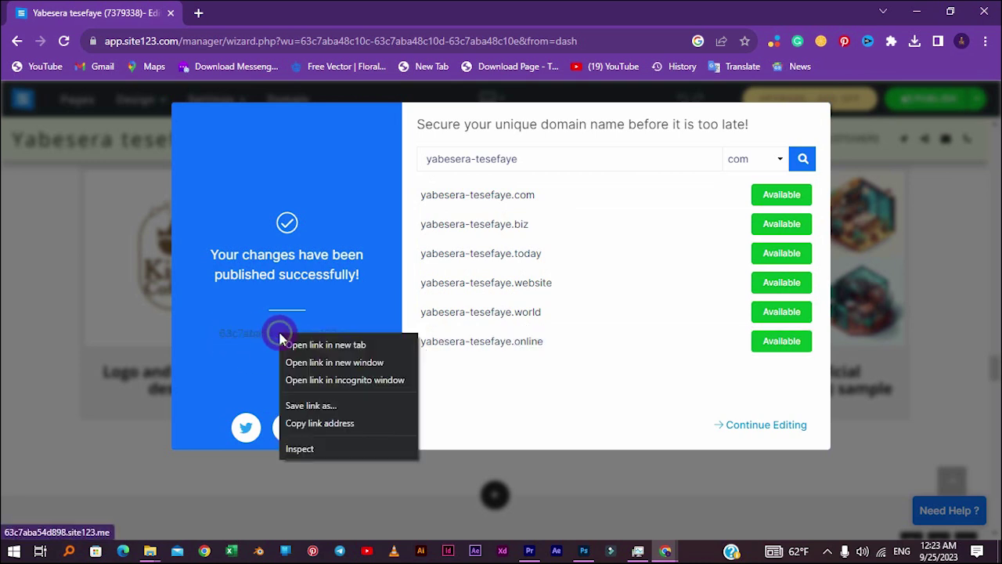
click(337, 424)
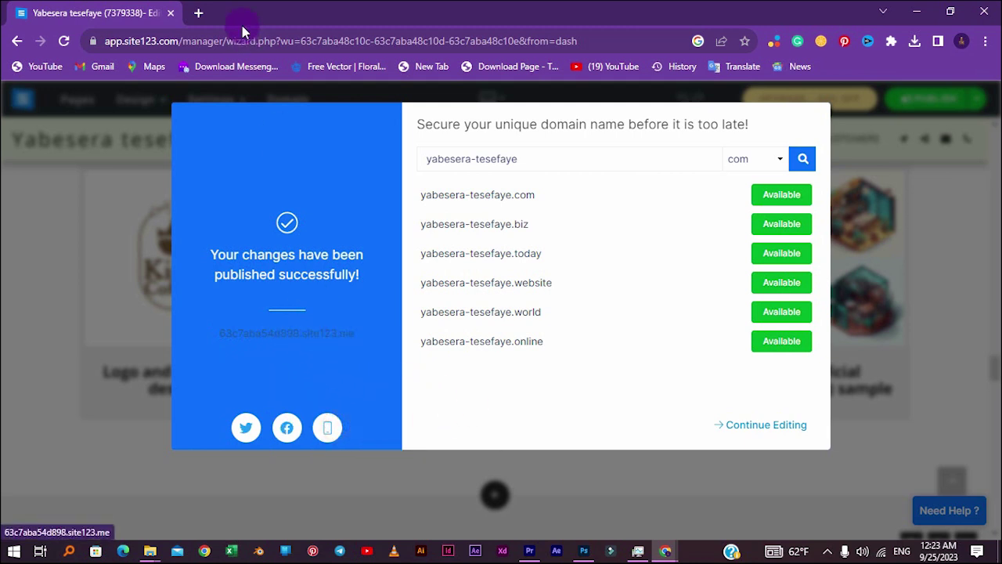
click(200, 13)
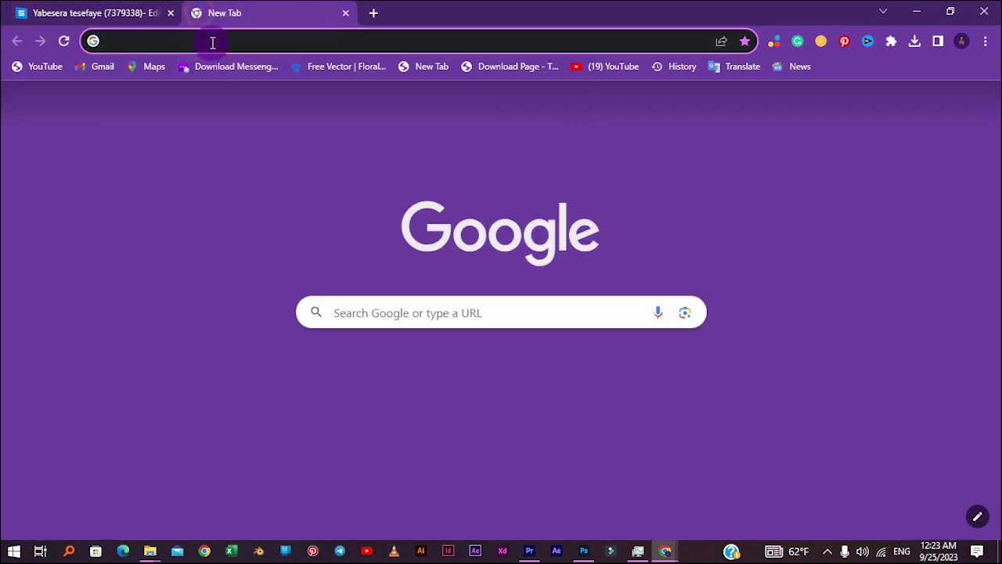
key(ctrl+v)
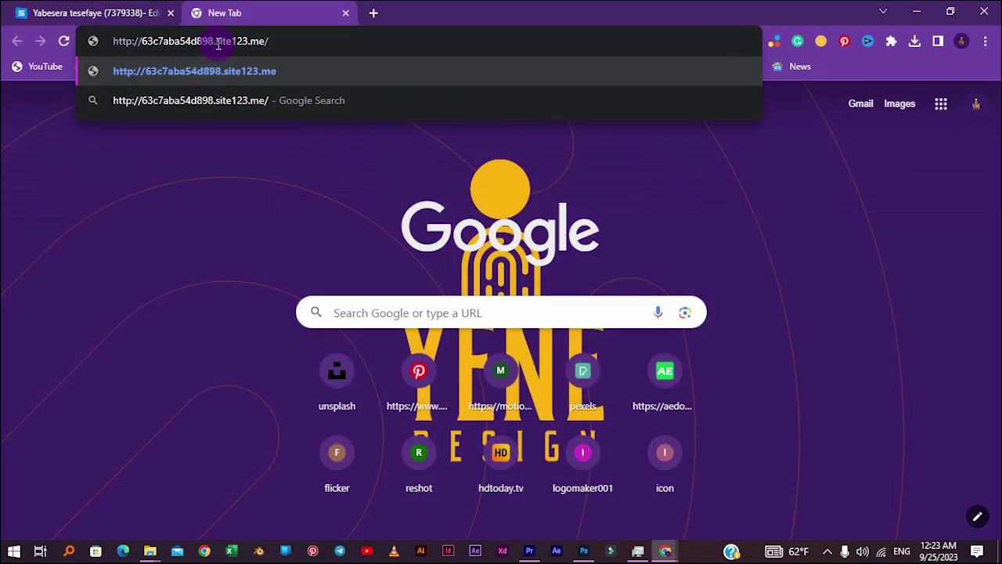
key(Return)
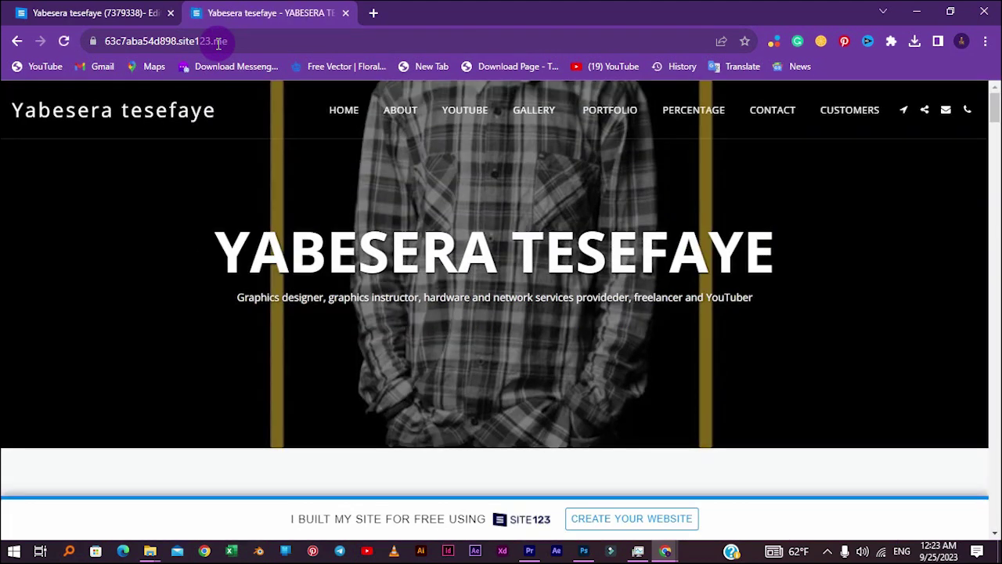
scroll(560, 146, down, 5)
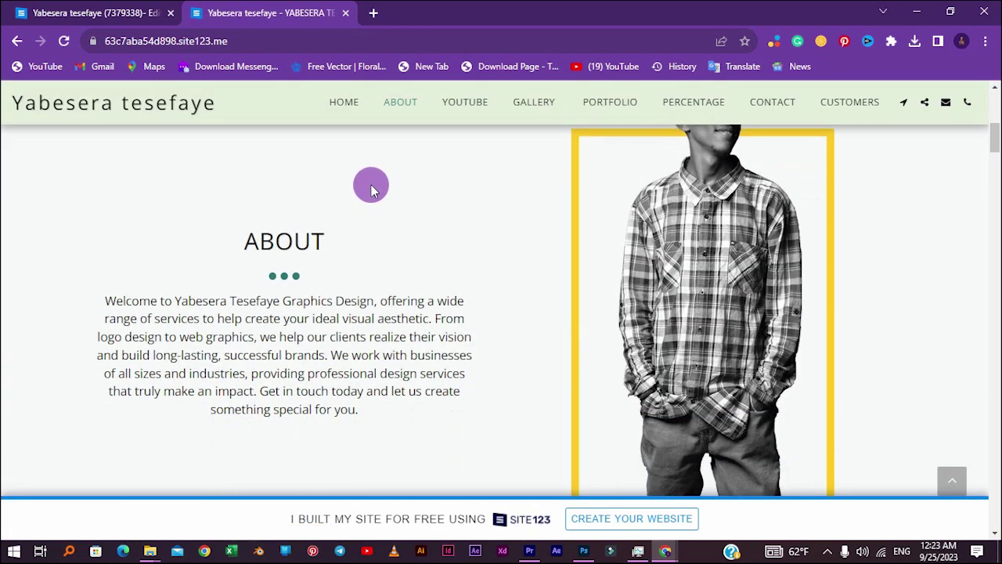
scroll(372, 184, down, 5)
drag(233, 41, 79, 39)
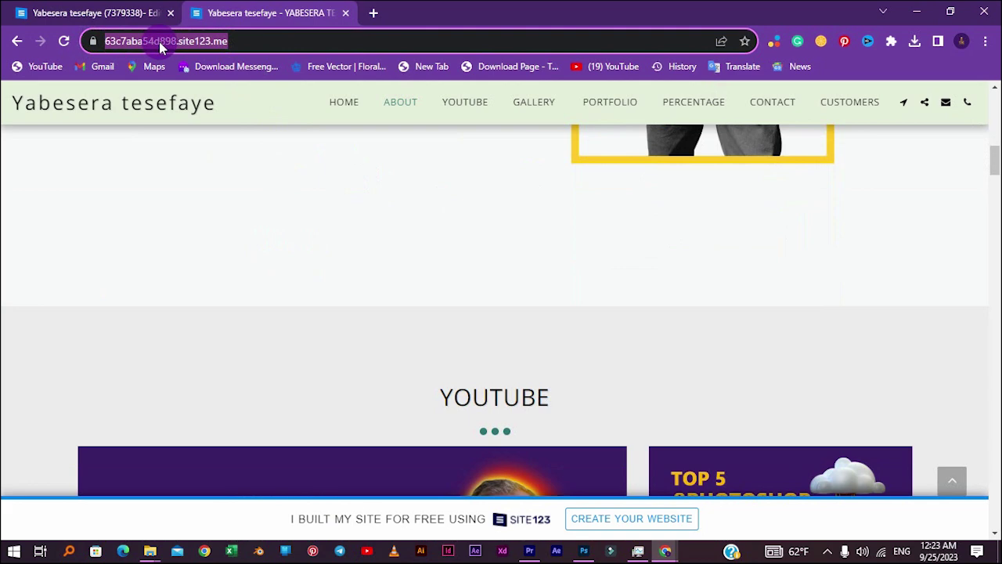
scroll(455, 204, down, 5)
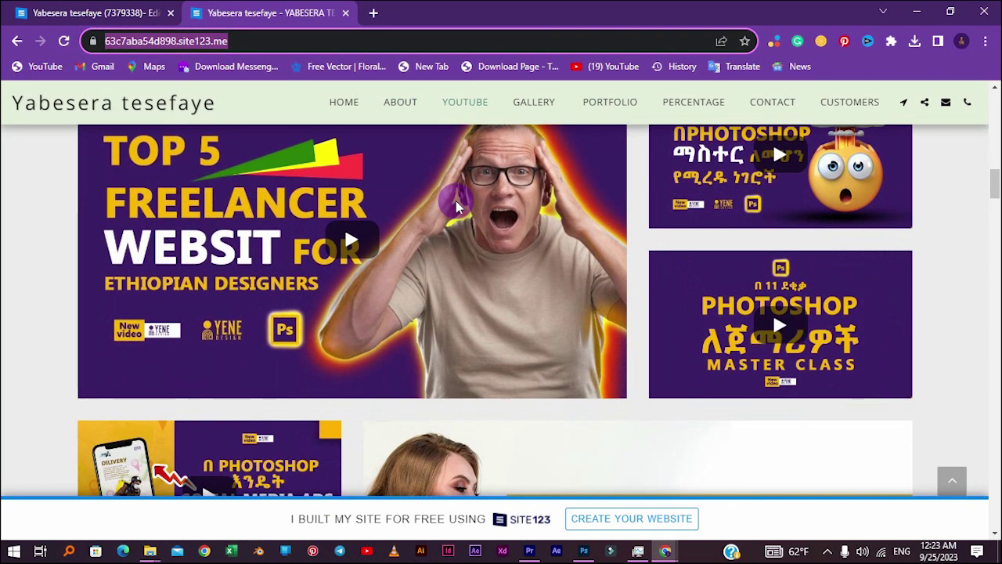